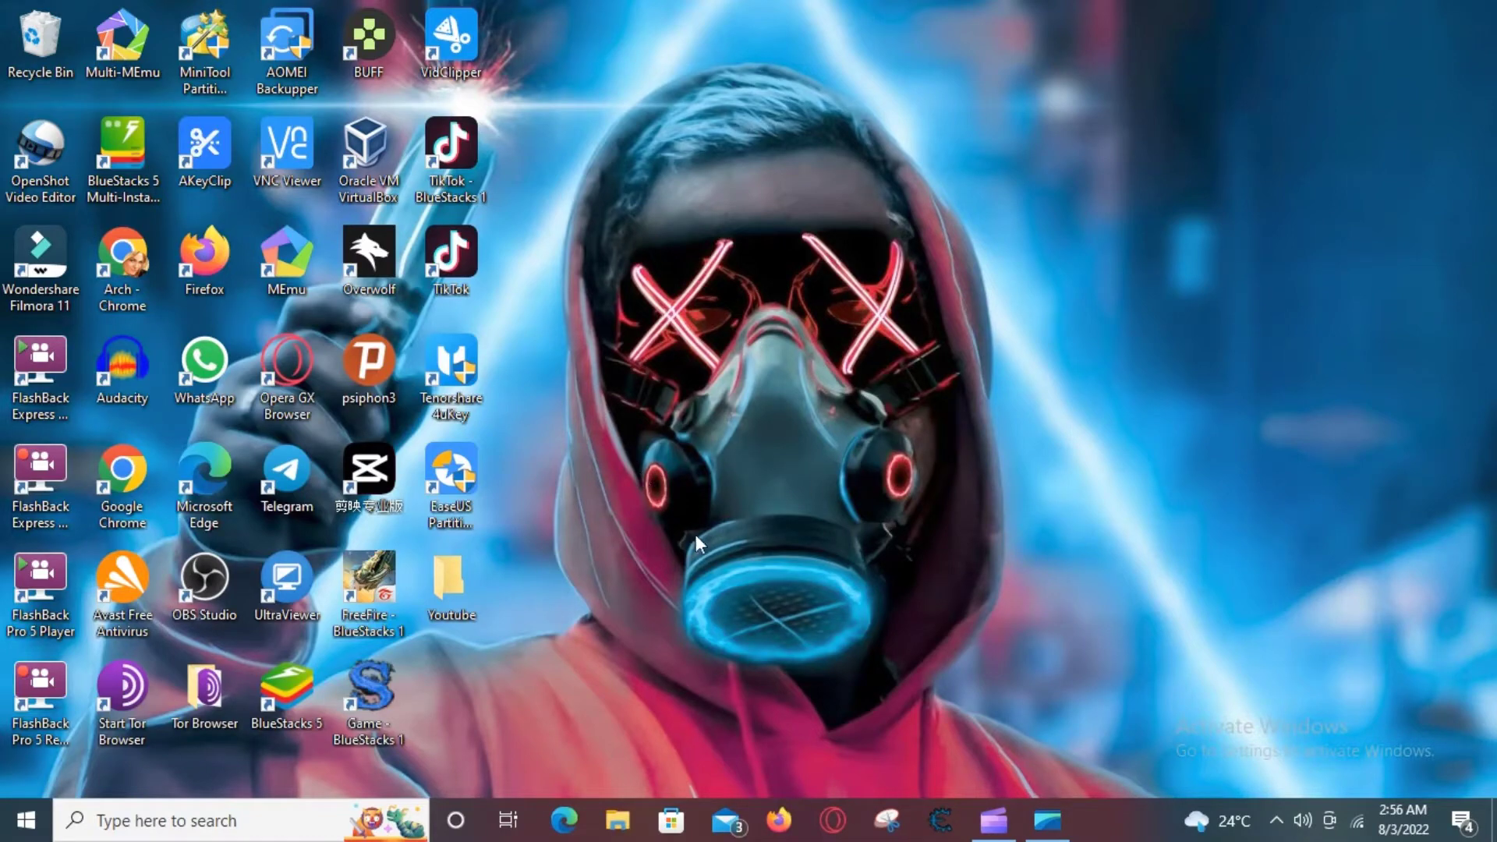
Step: Open the Install Kali Linux DVD (F:) from This PC and run setup, accepting the language
click(620, 821)
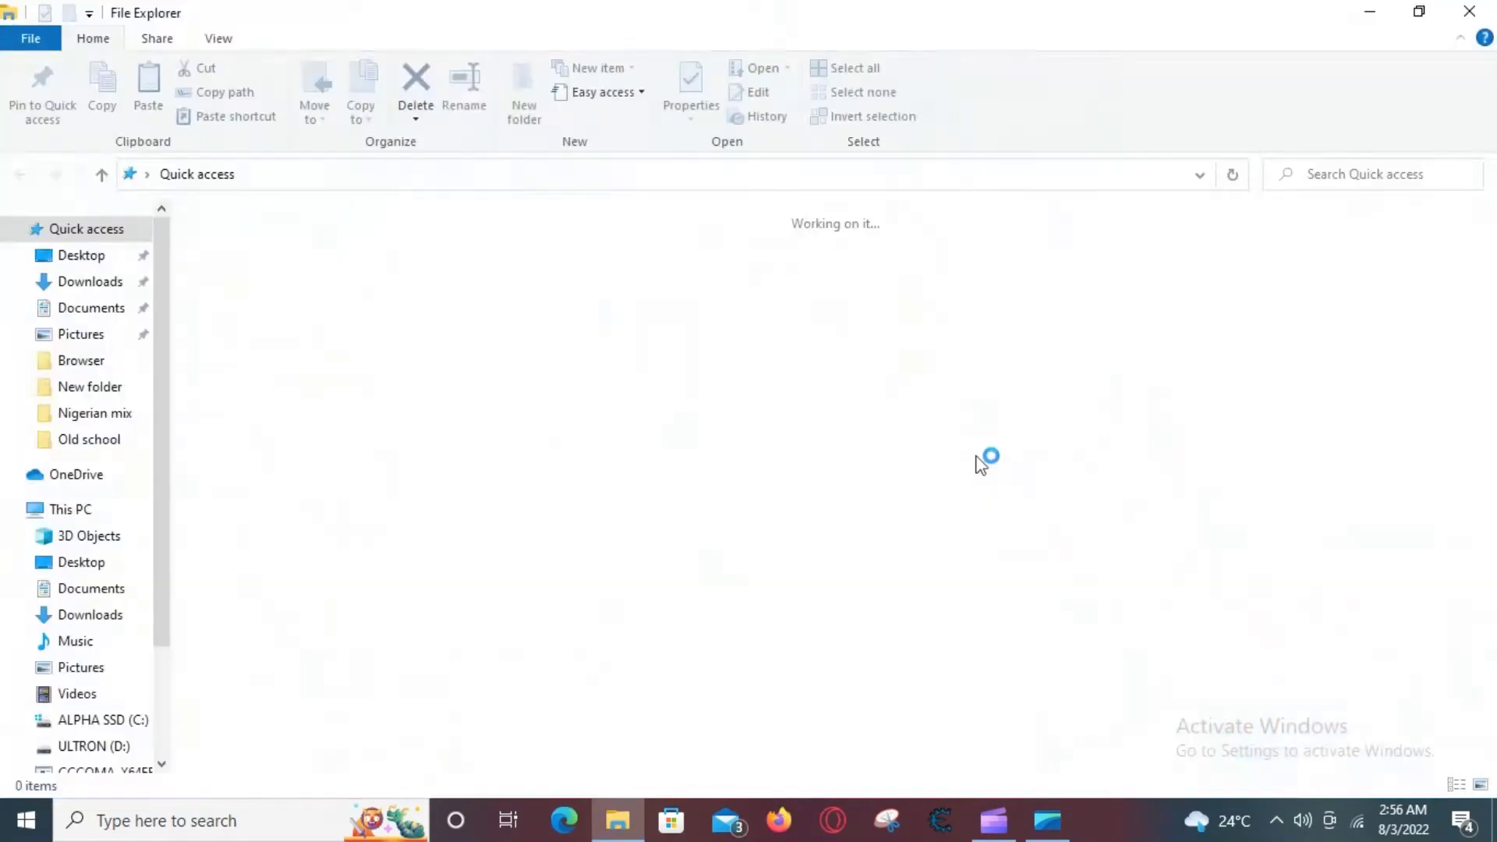
click(109, 510)
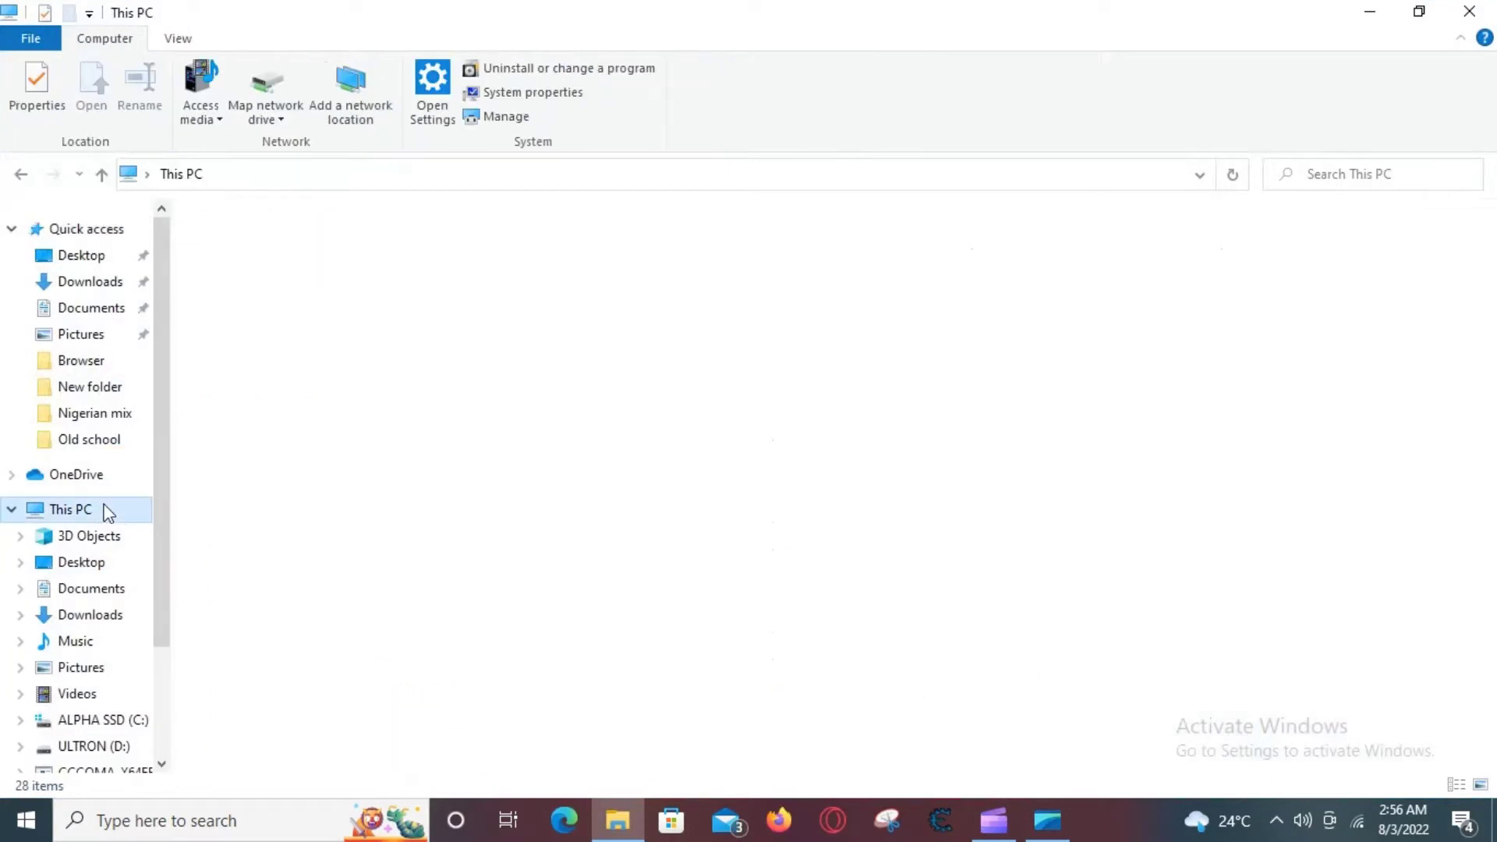
double_click(1078, 426)
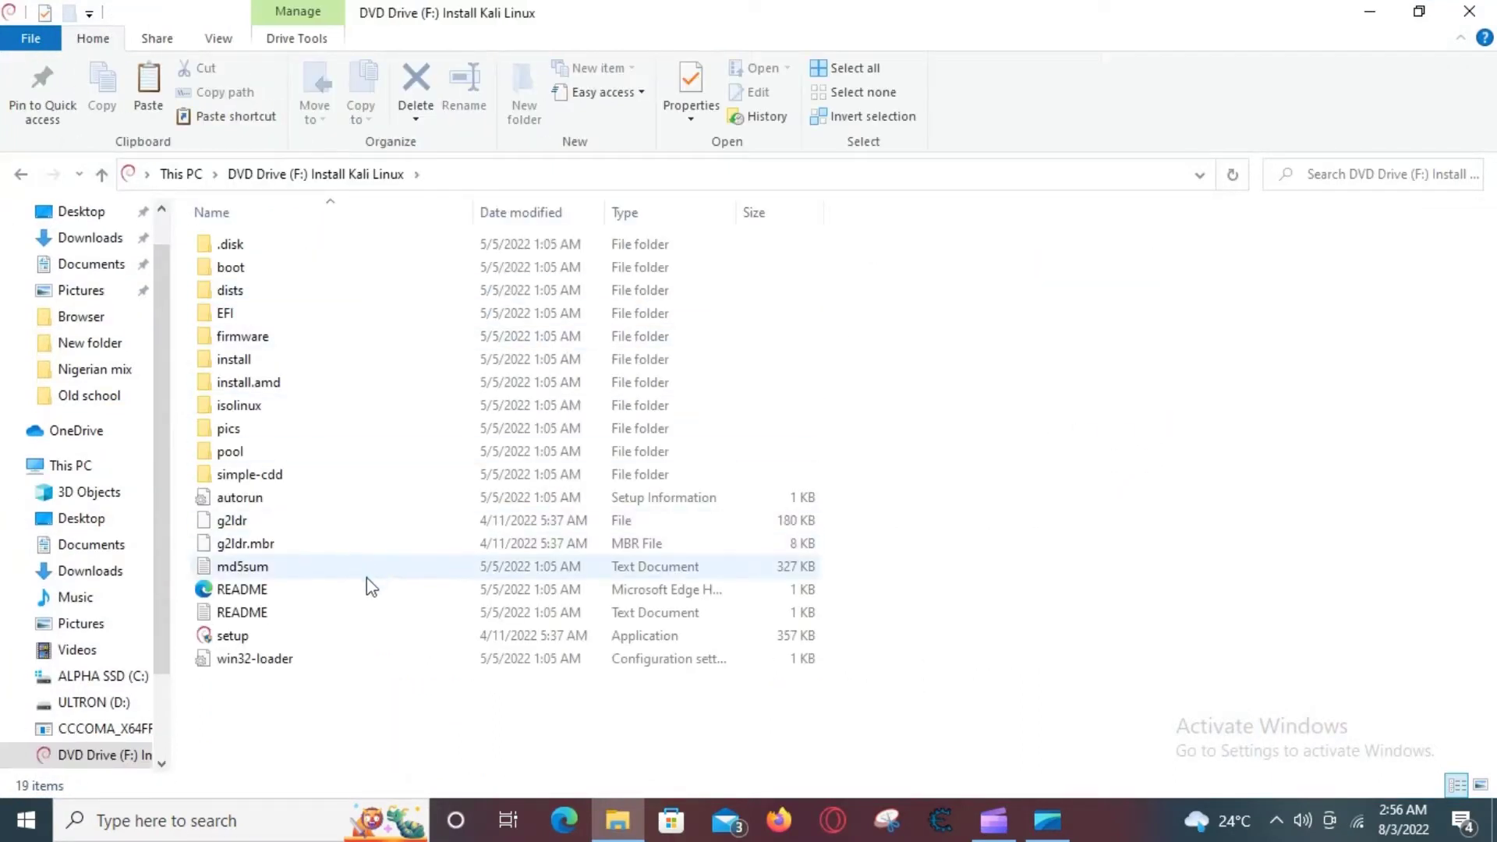
double_click(343, 641)
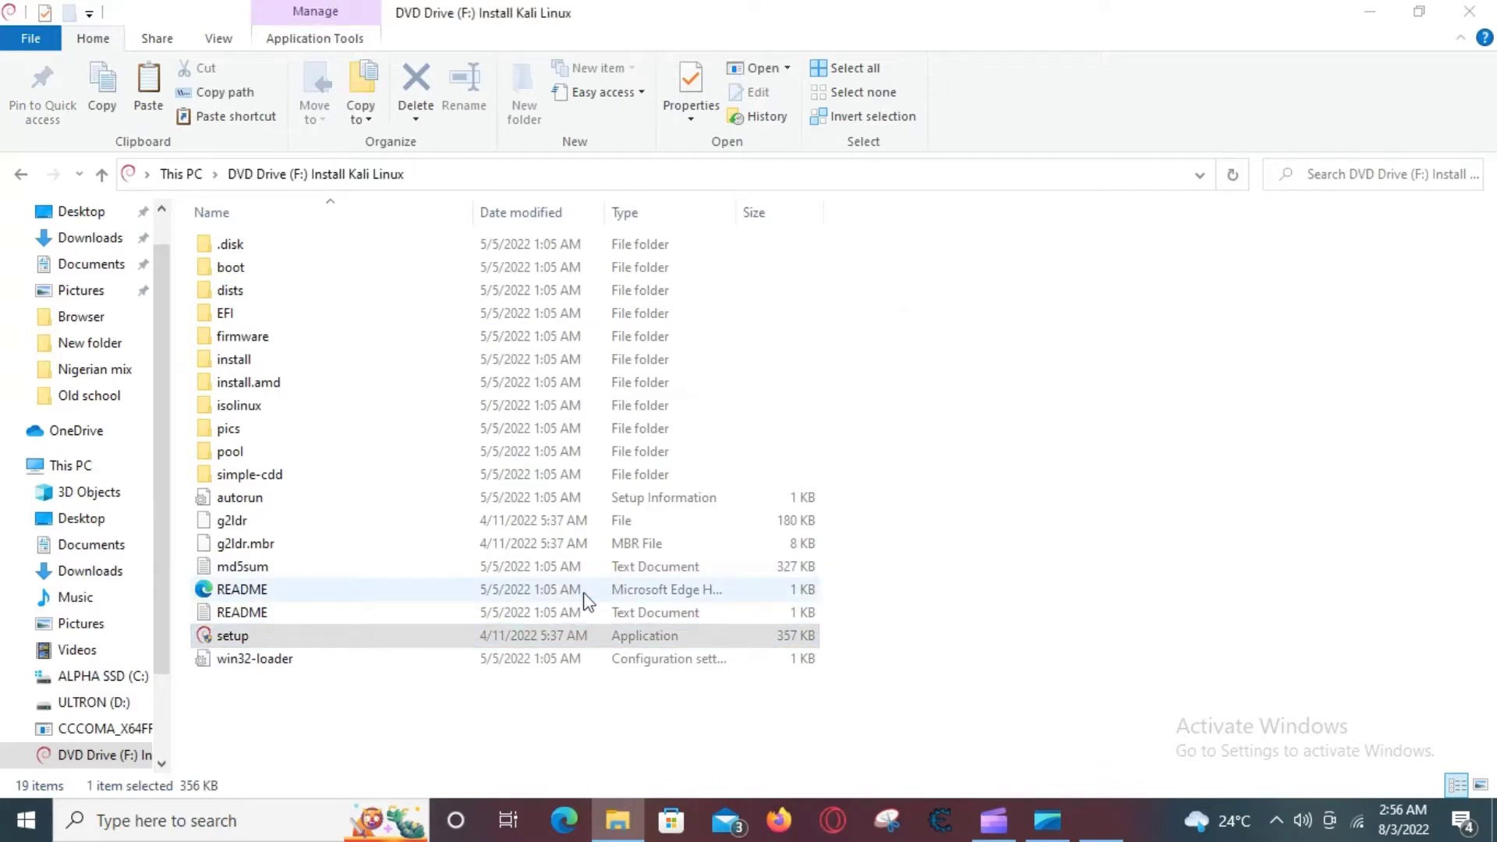
click(754, 461)
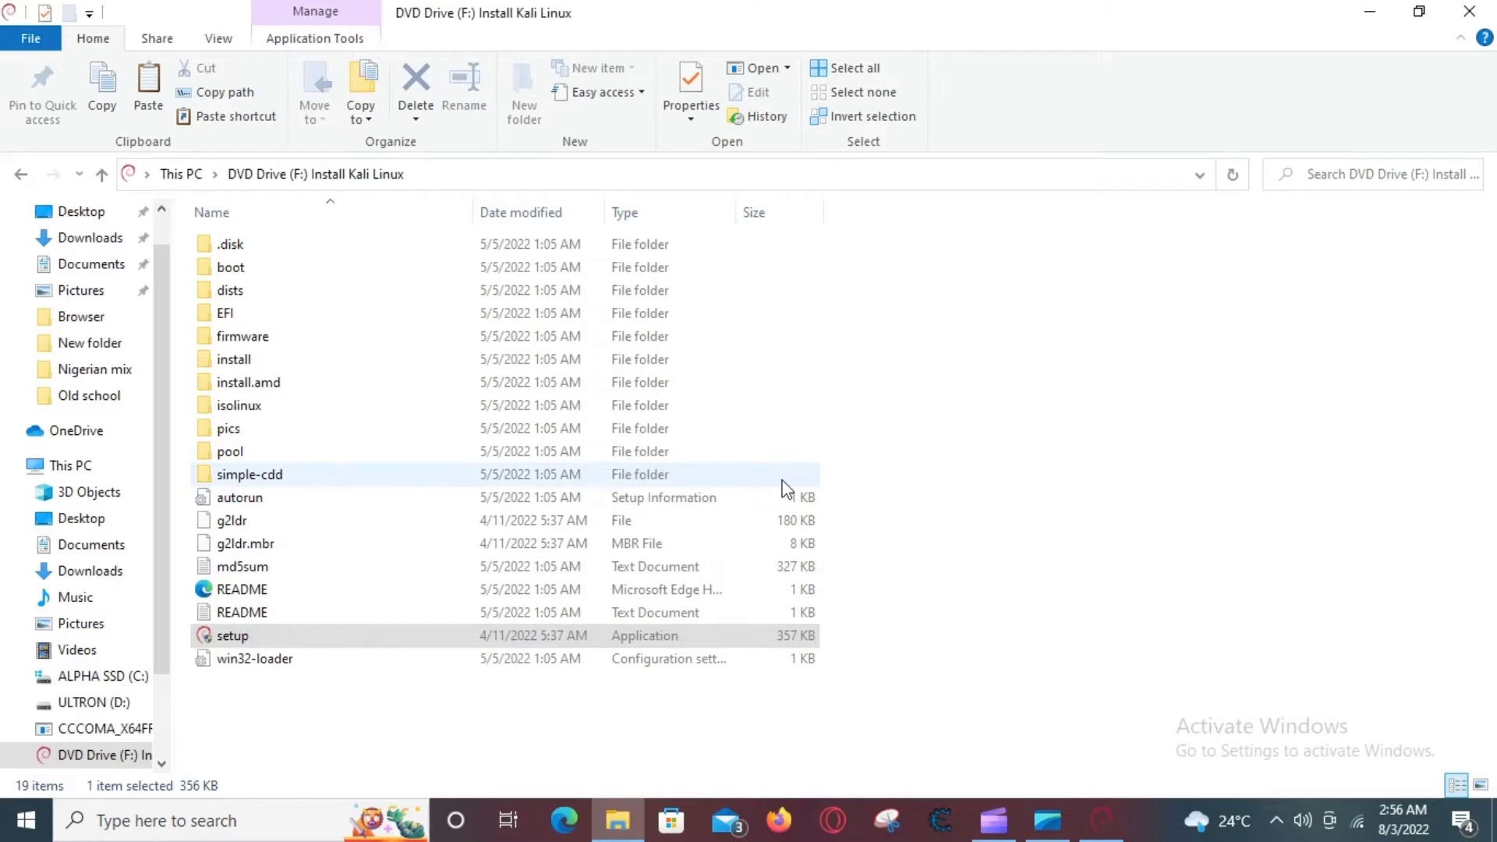
Step: Close the README, run the normal-mode install, and dismiss the J:\win32-loader\linux copy error
click(1471, 18)
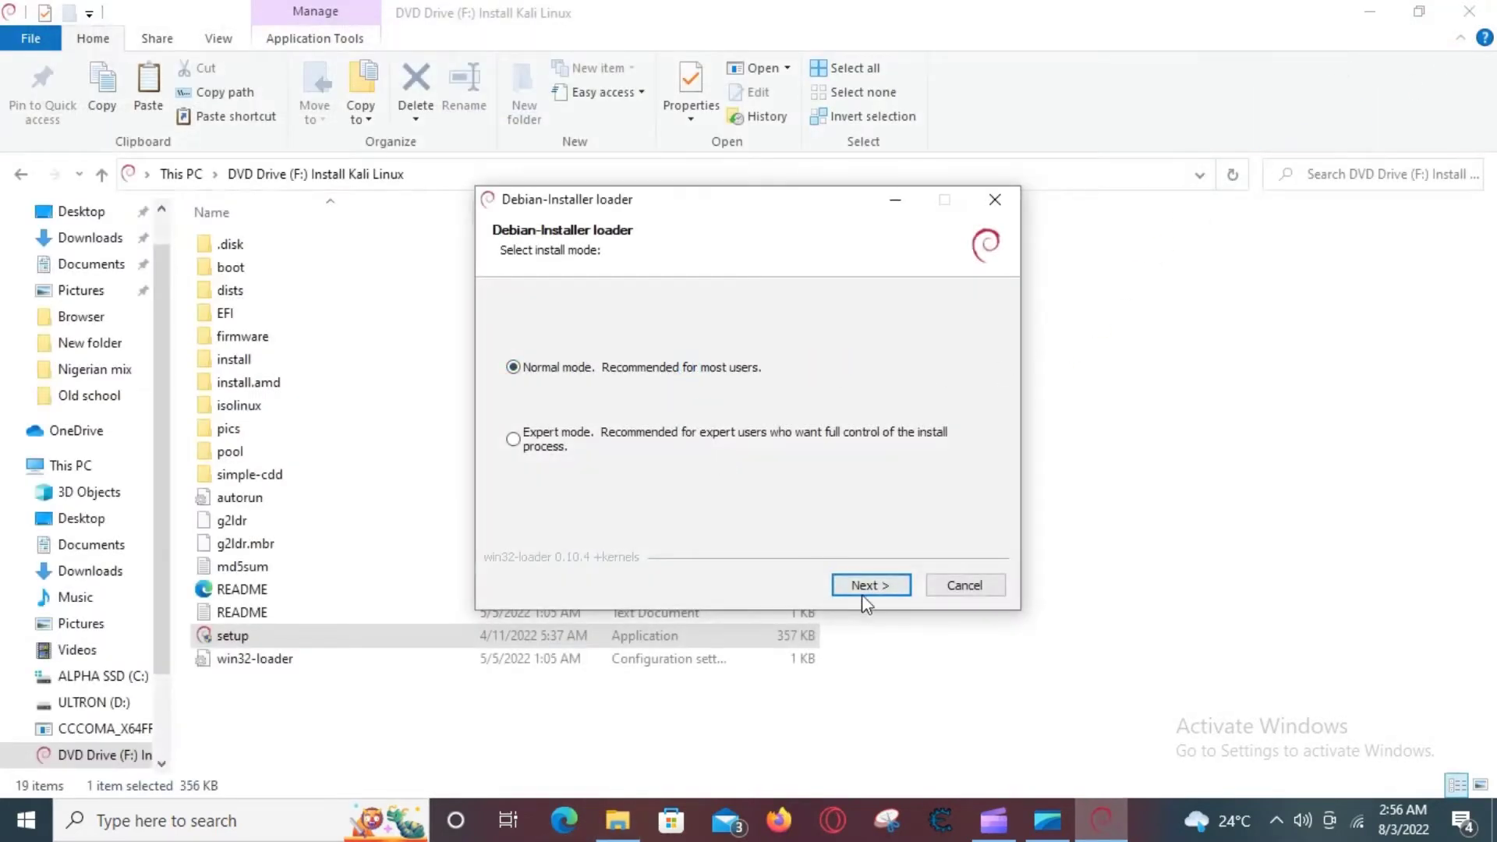
click(863, 592)
click(876, 595)
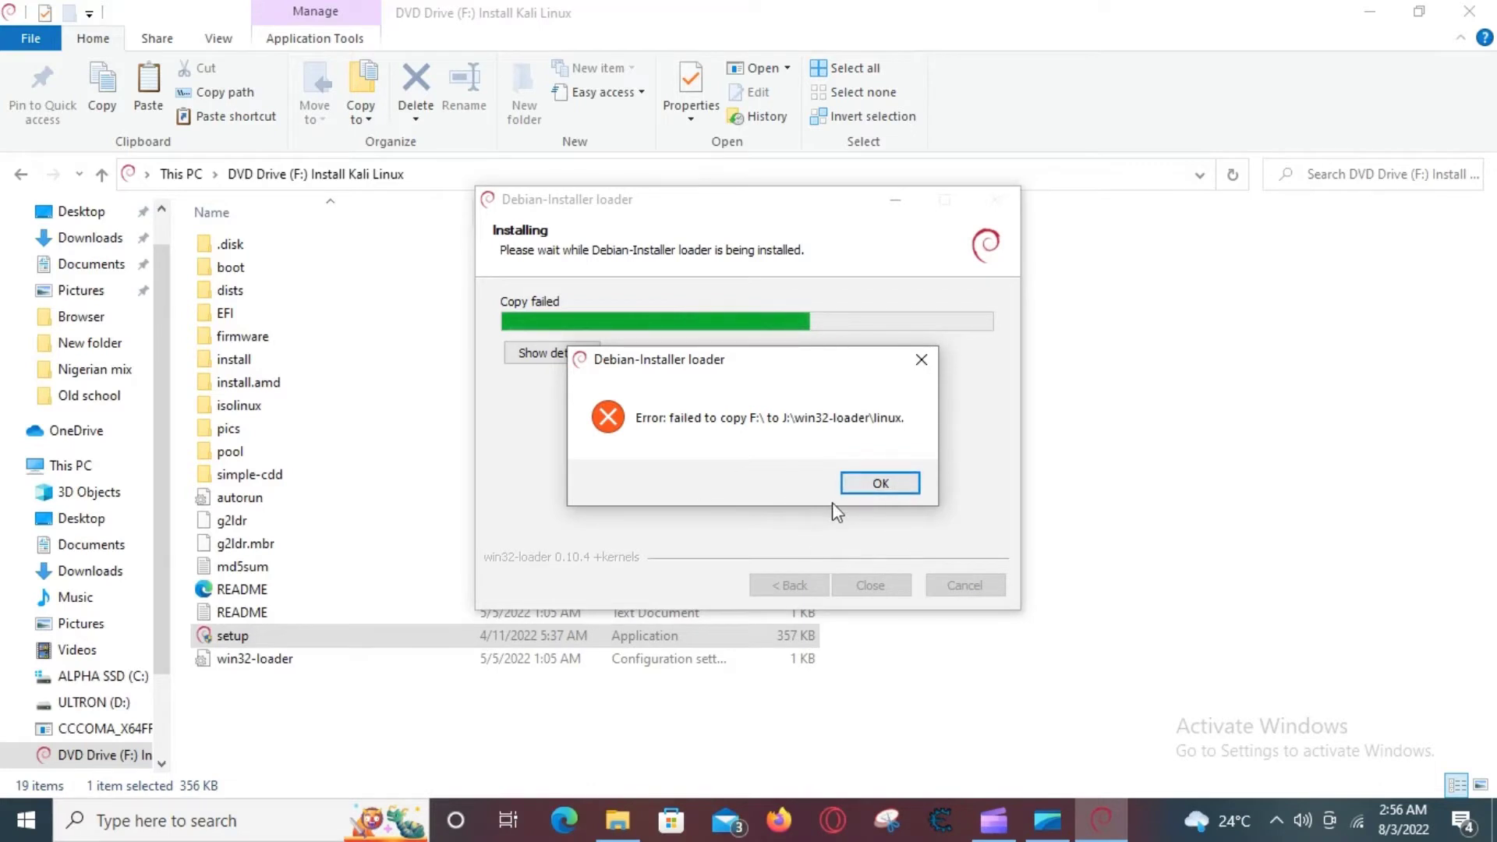
click(879, 483)
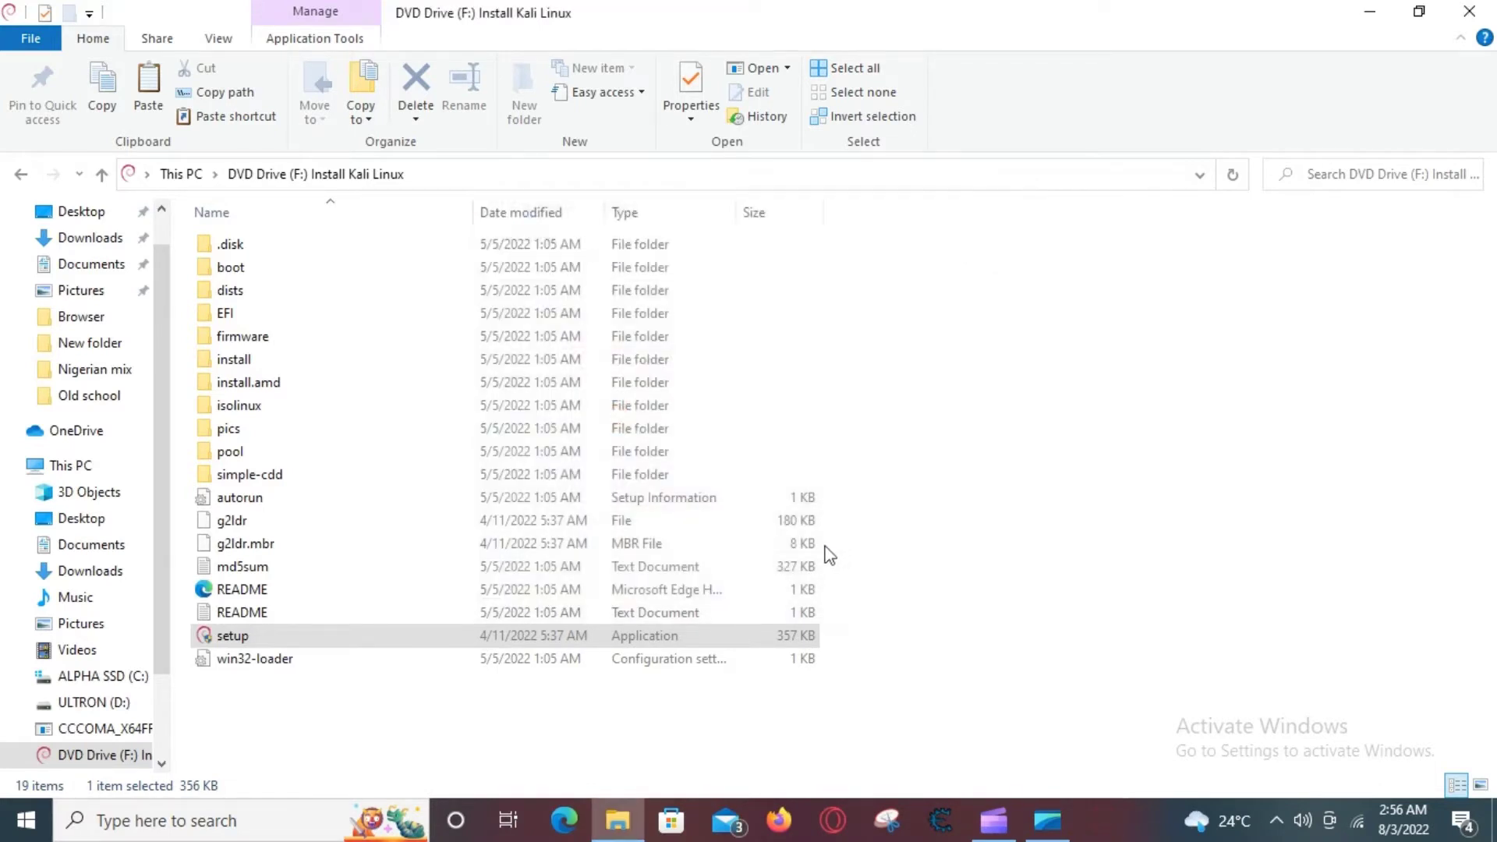
Step: Copy win32-loader.ini from the Kali DVD into the root of ALPHA SSD (C:), granting administrator access
click(269, 659)
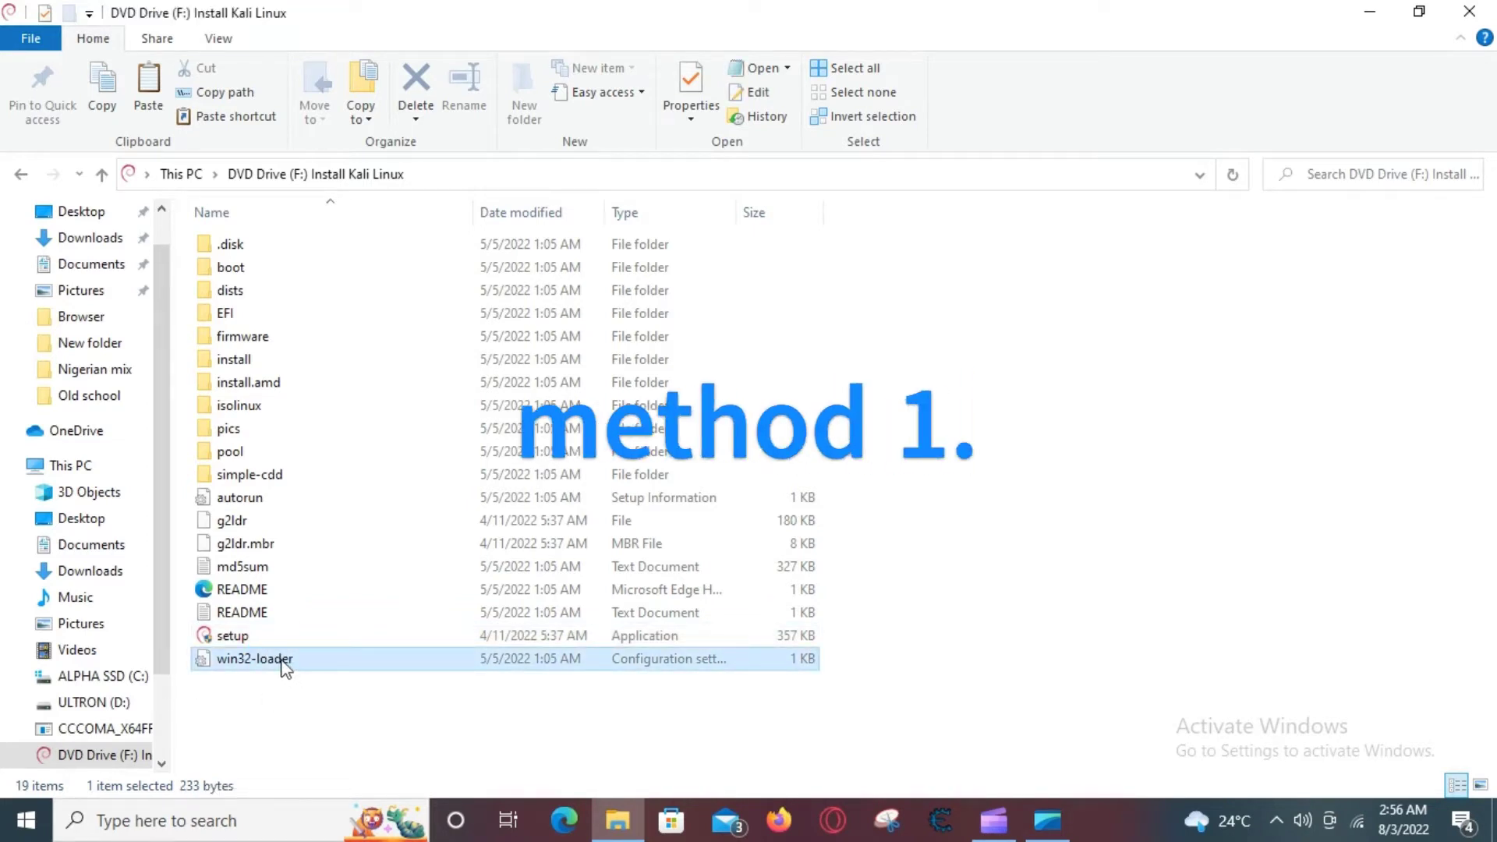
right_click(282, 661)
click(356, 588)
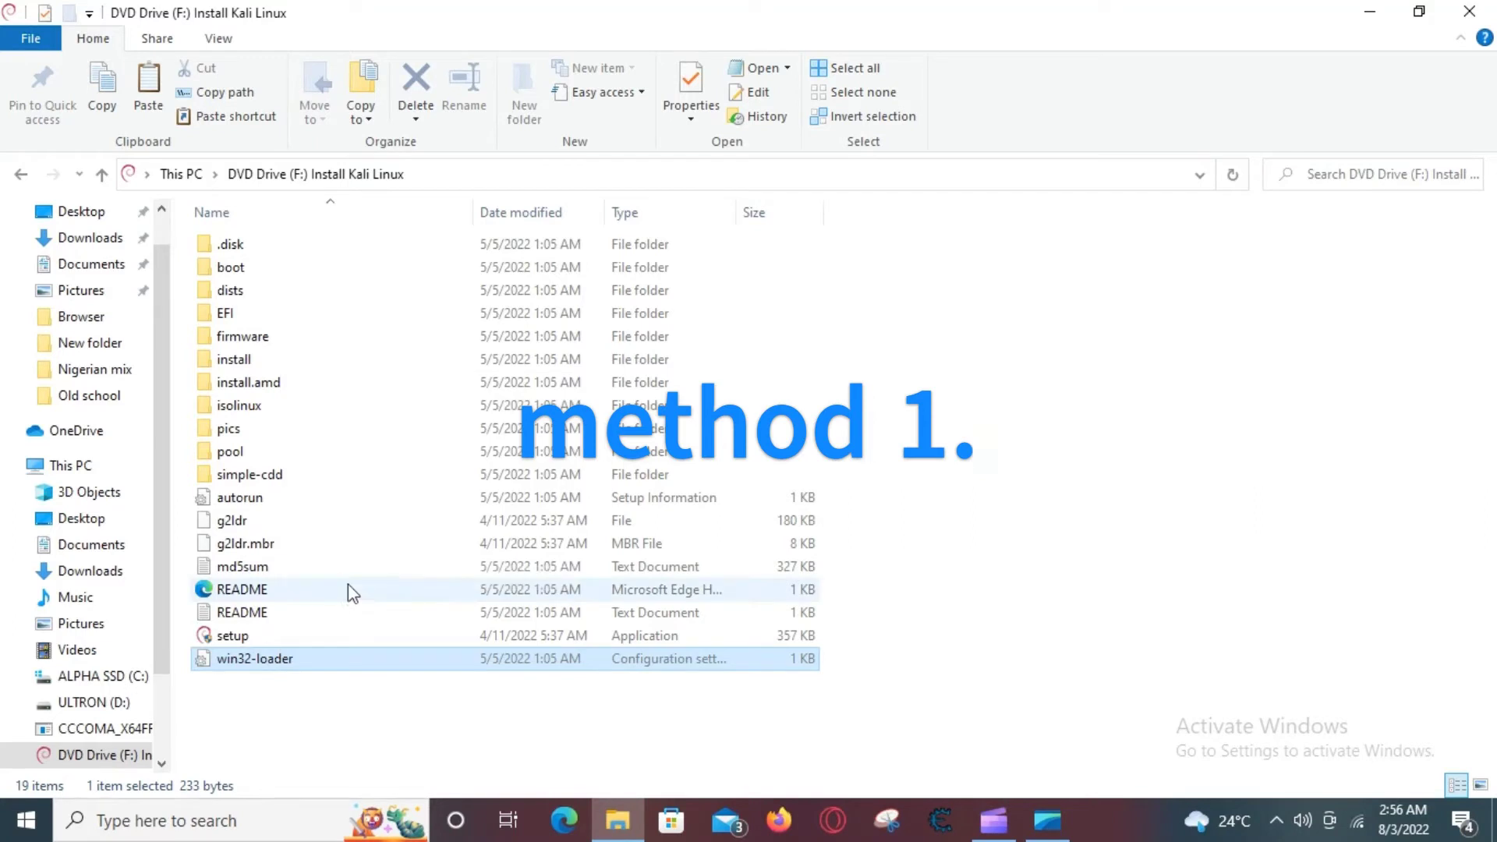
click(125, 465)
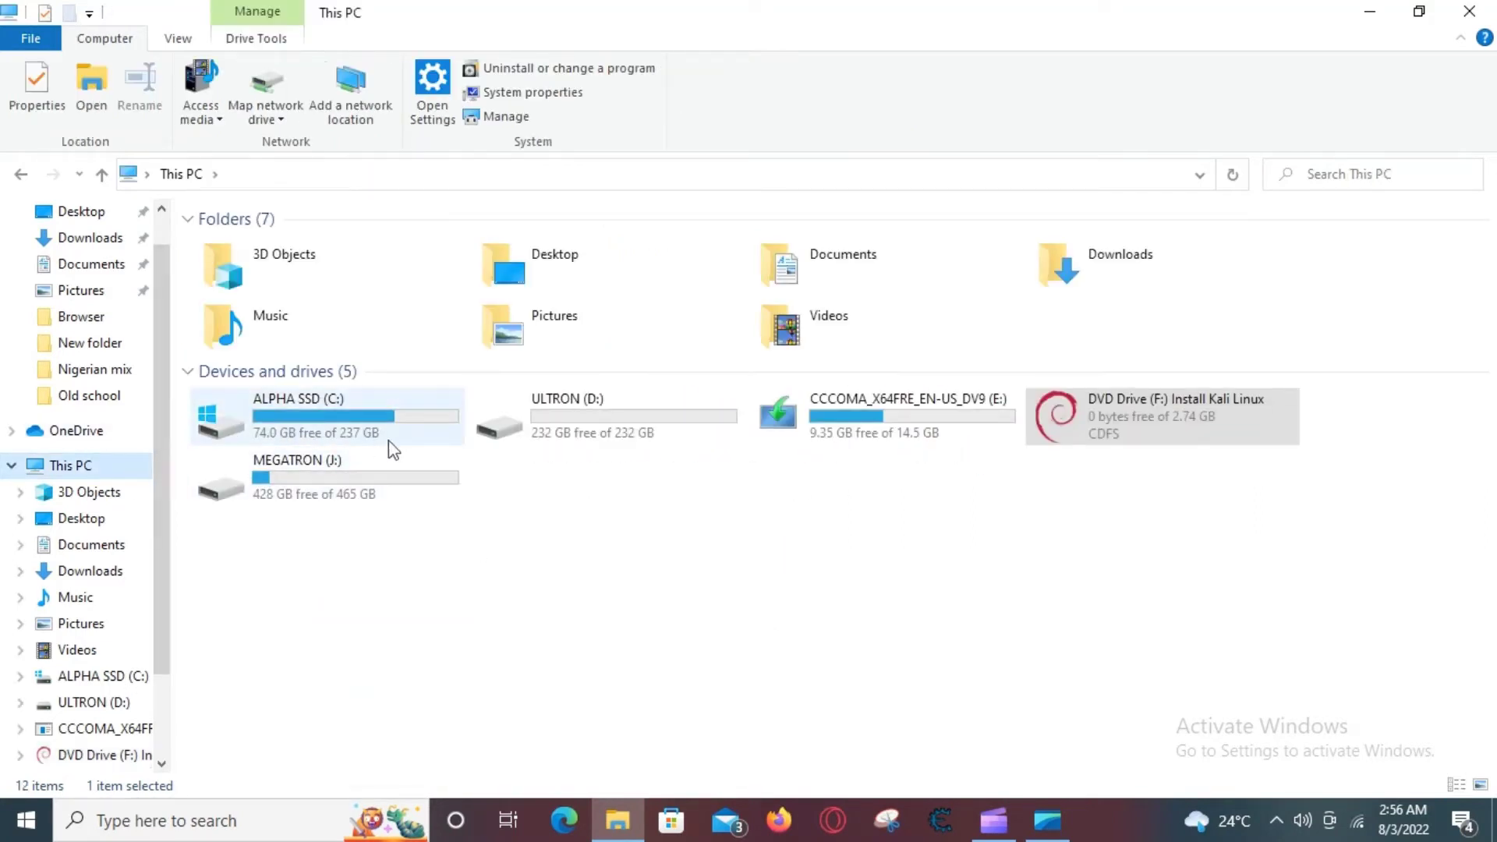
double_click(361, 433)
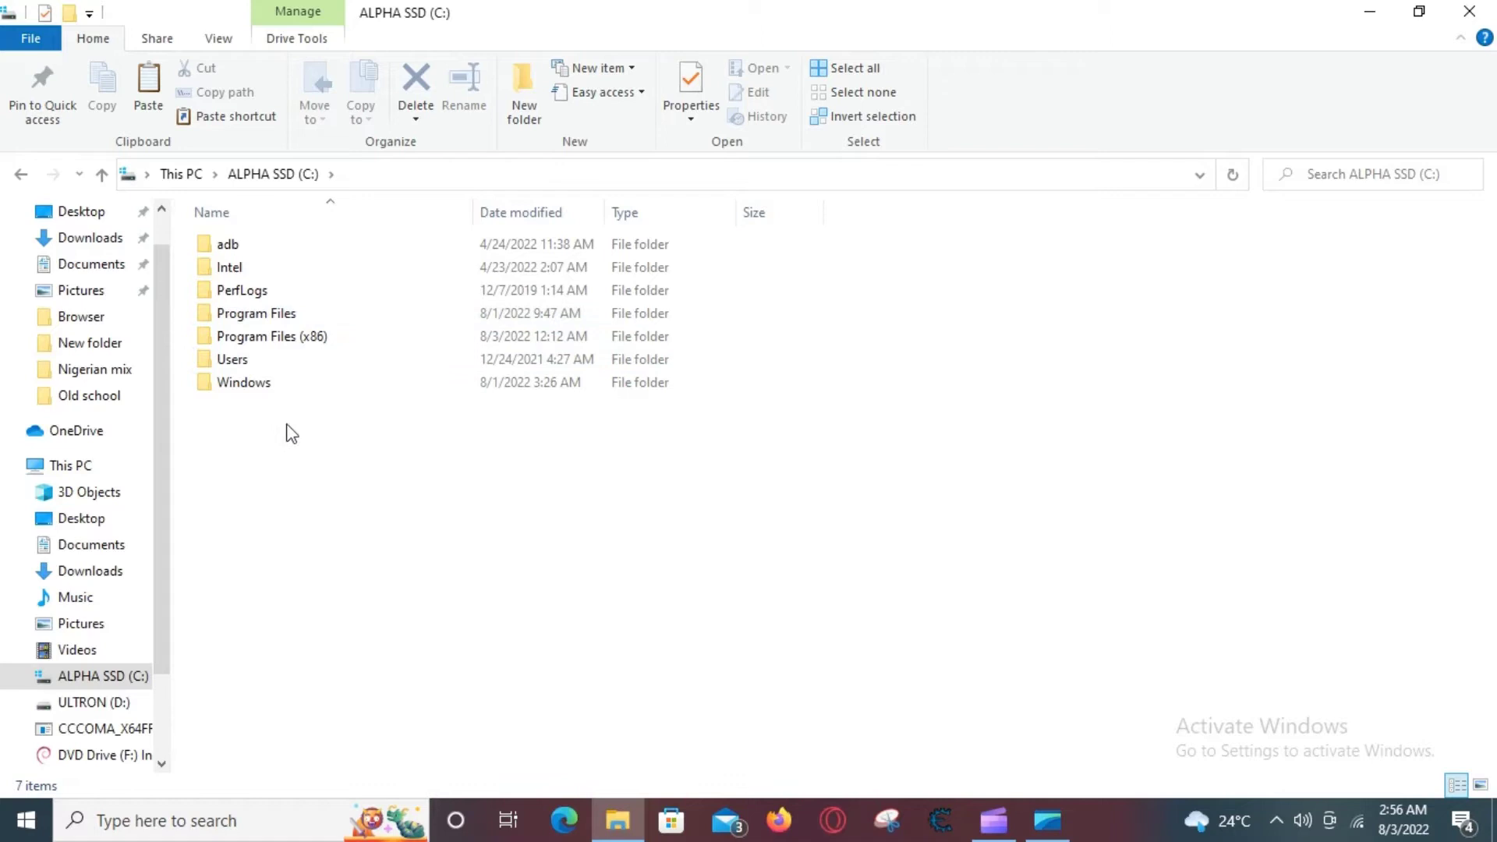
right_click(310, 471)
click(371, 577)
click(678, 262)
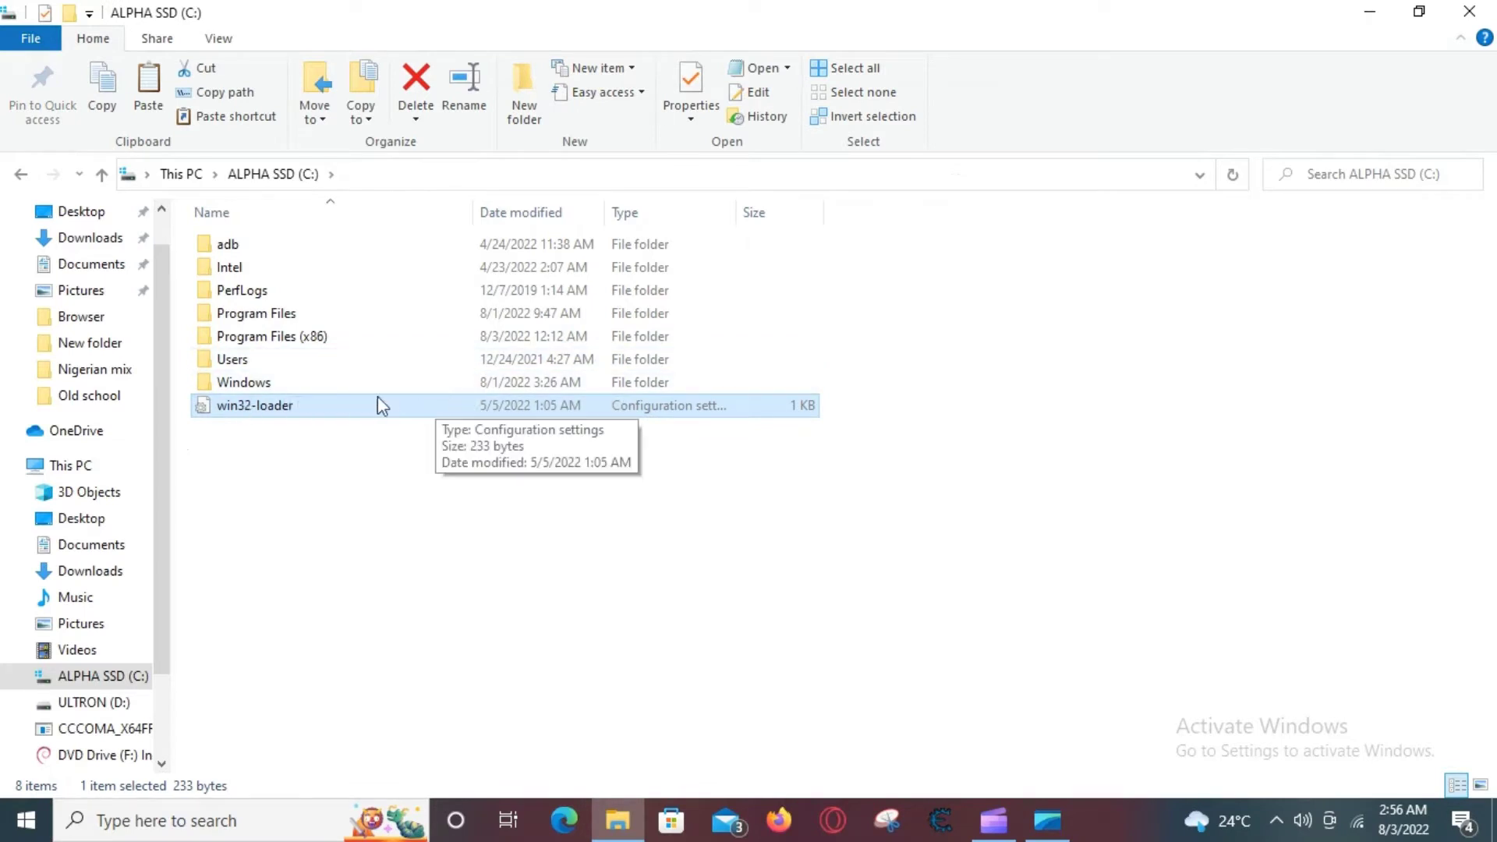
click(372, 390)
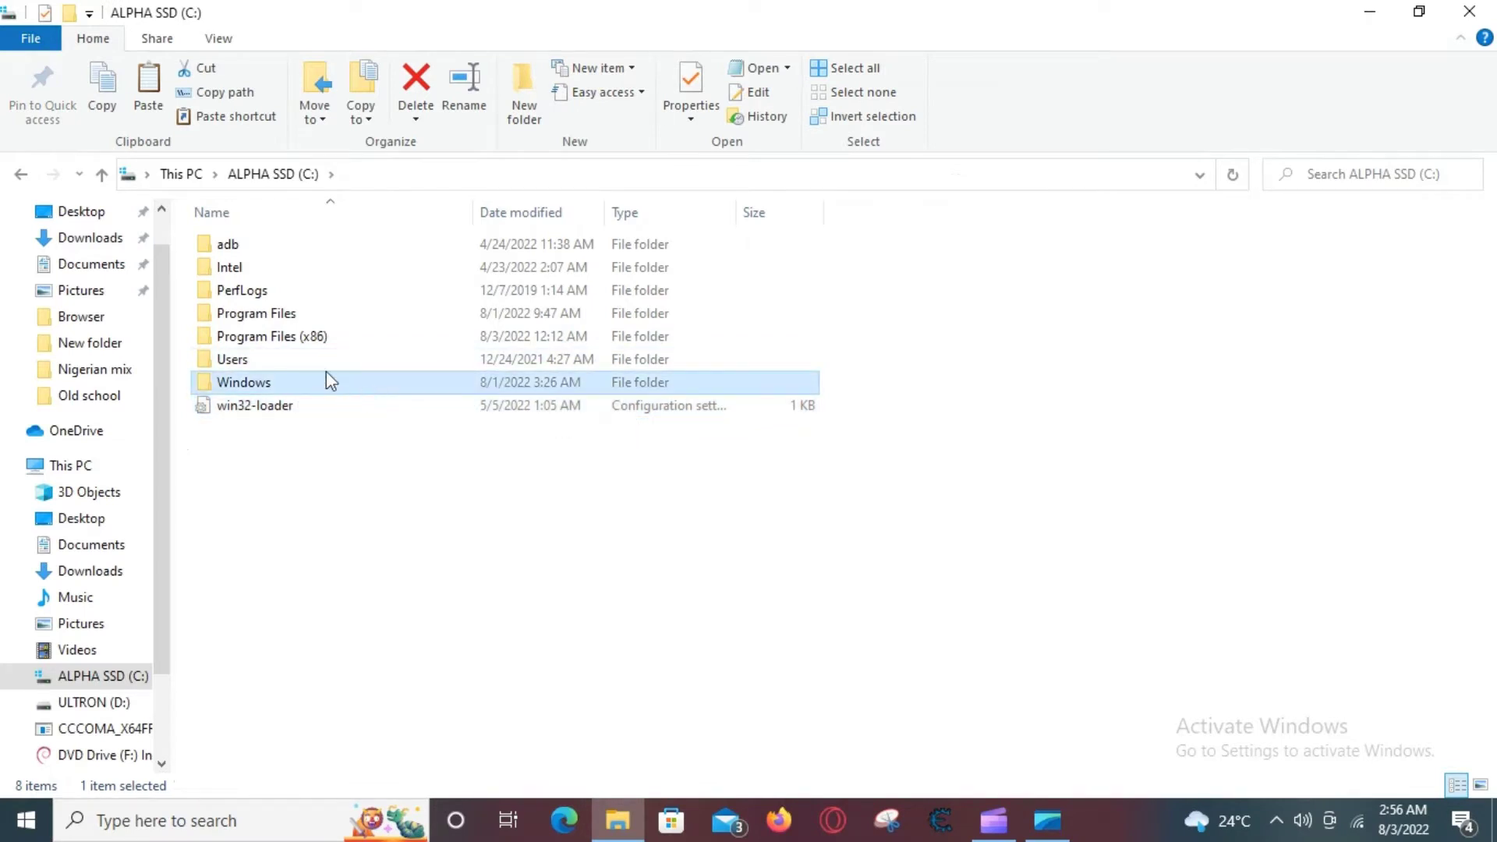
Step: Paste win32-loader.ini into C:\Windows\System32, overwriting the existing file with administrator permission
double_click(394, 390)
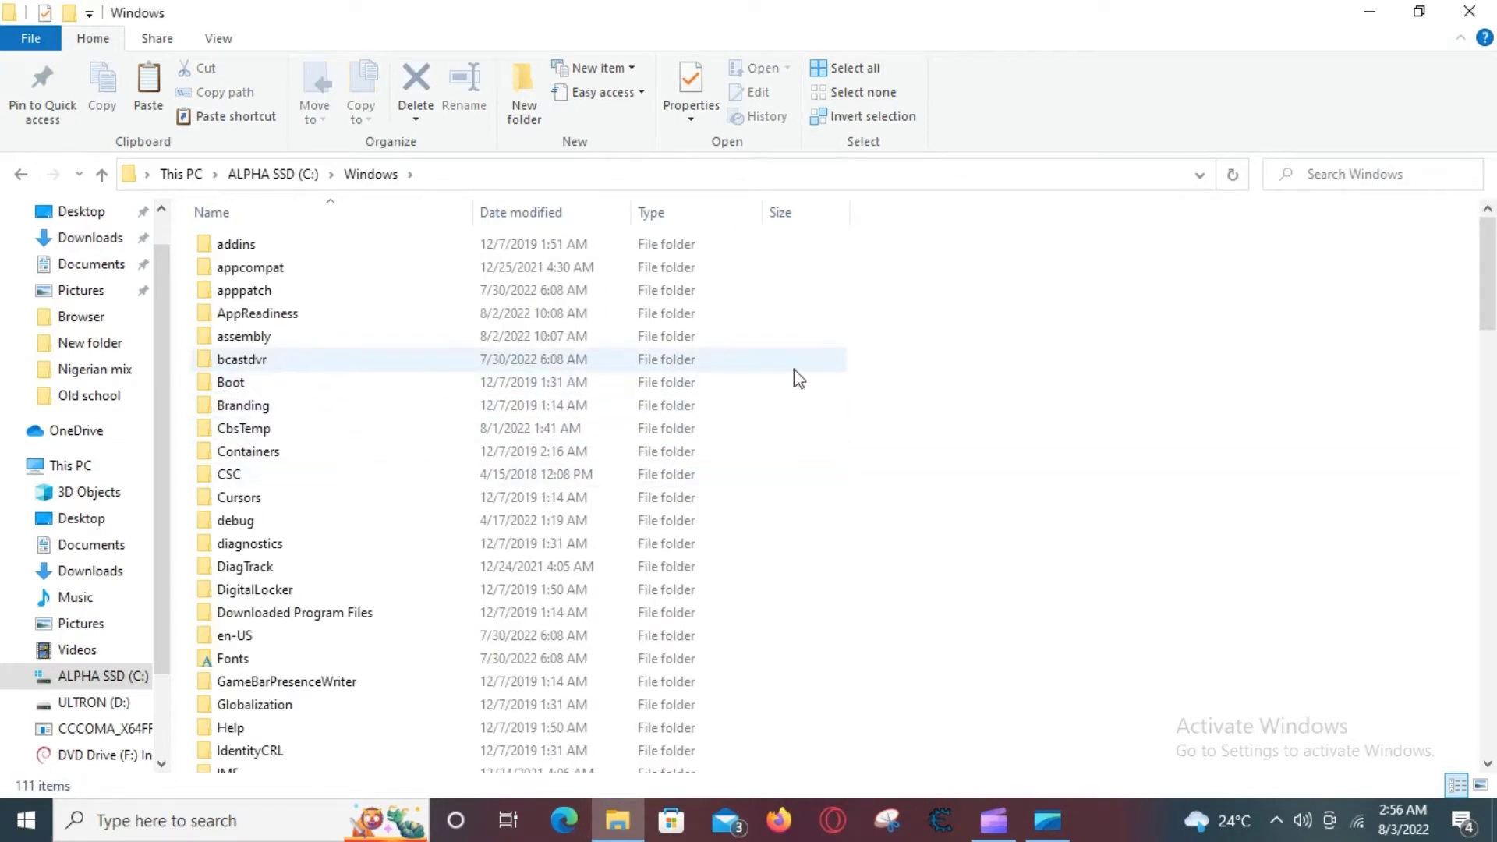
scroll(704, 574, down, 6)
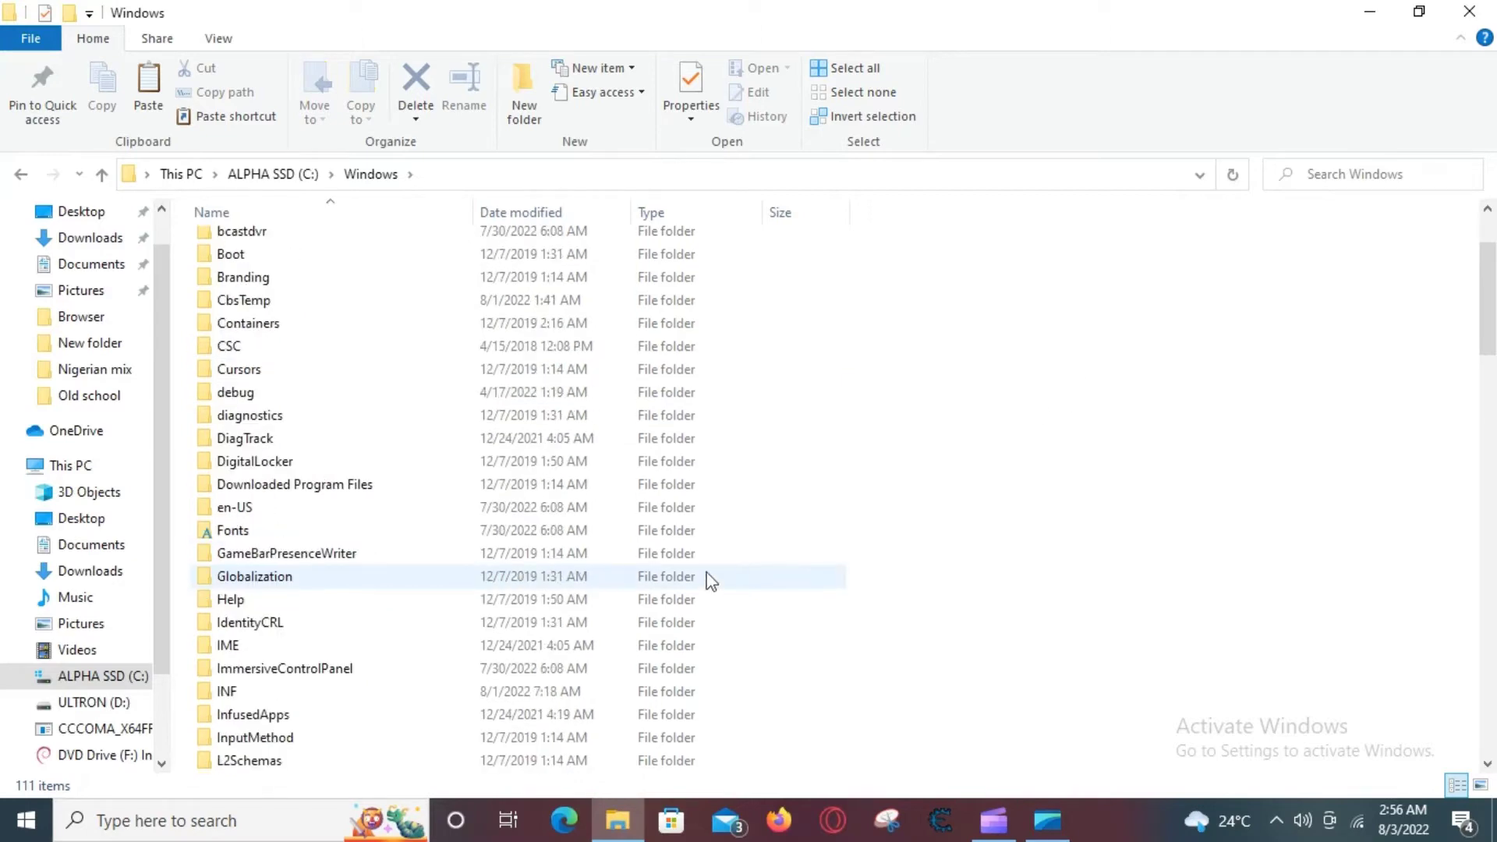
scroll(700, 599, down, 6)
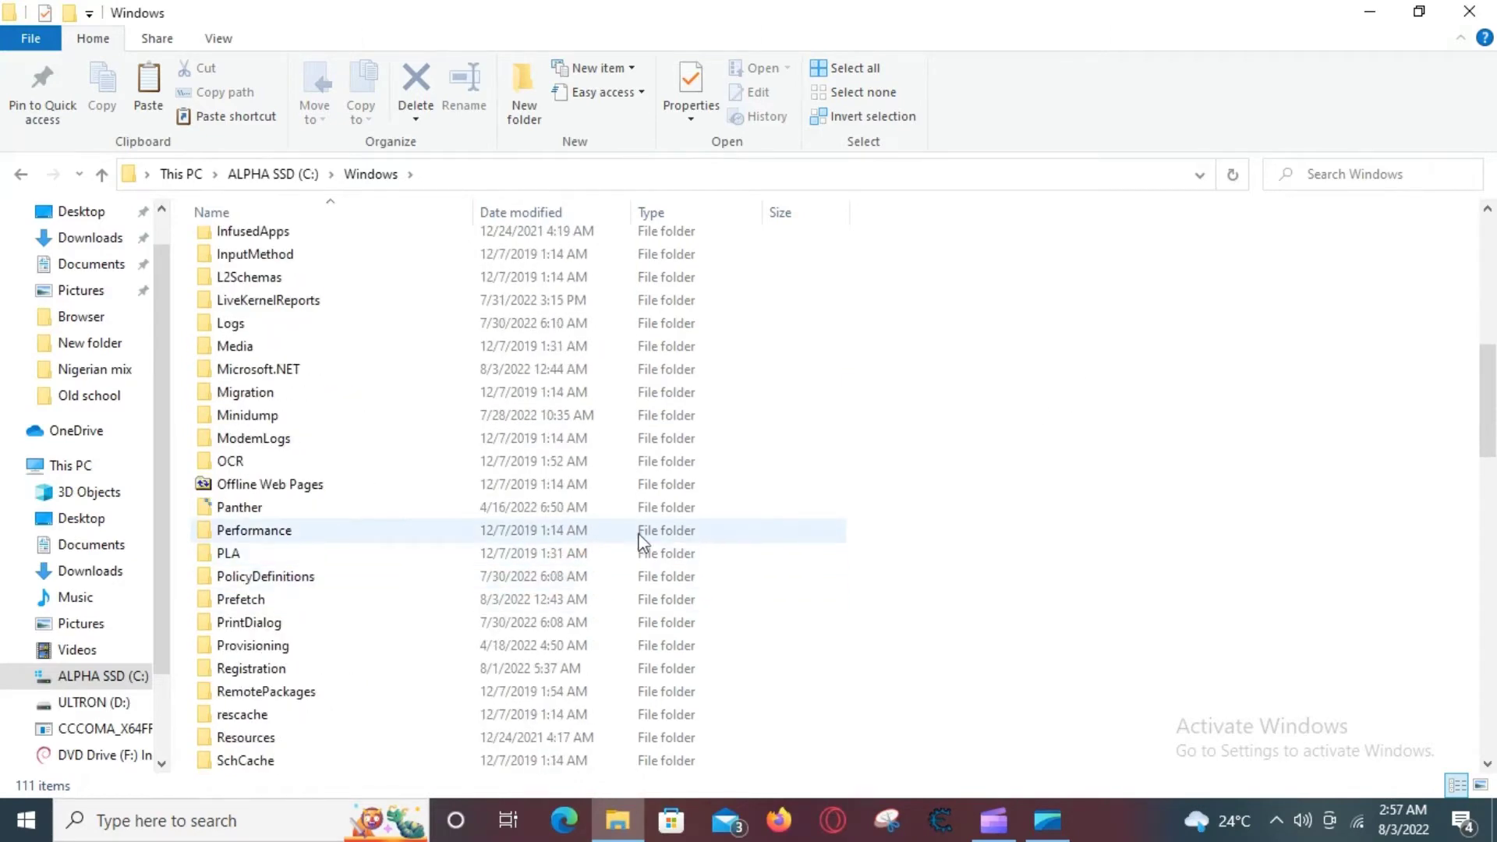
scroll(575, 570, down, 4)
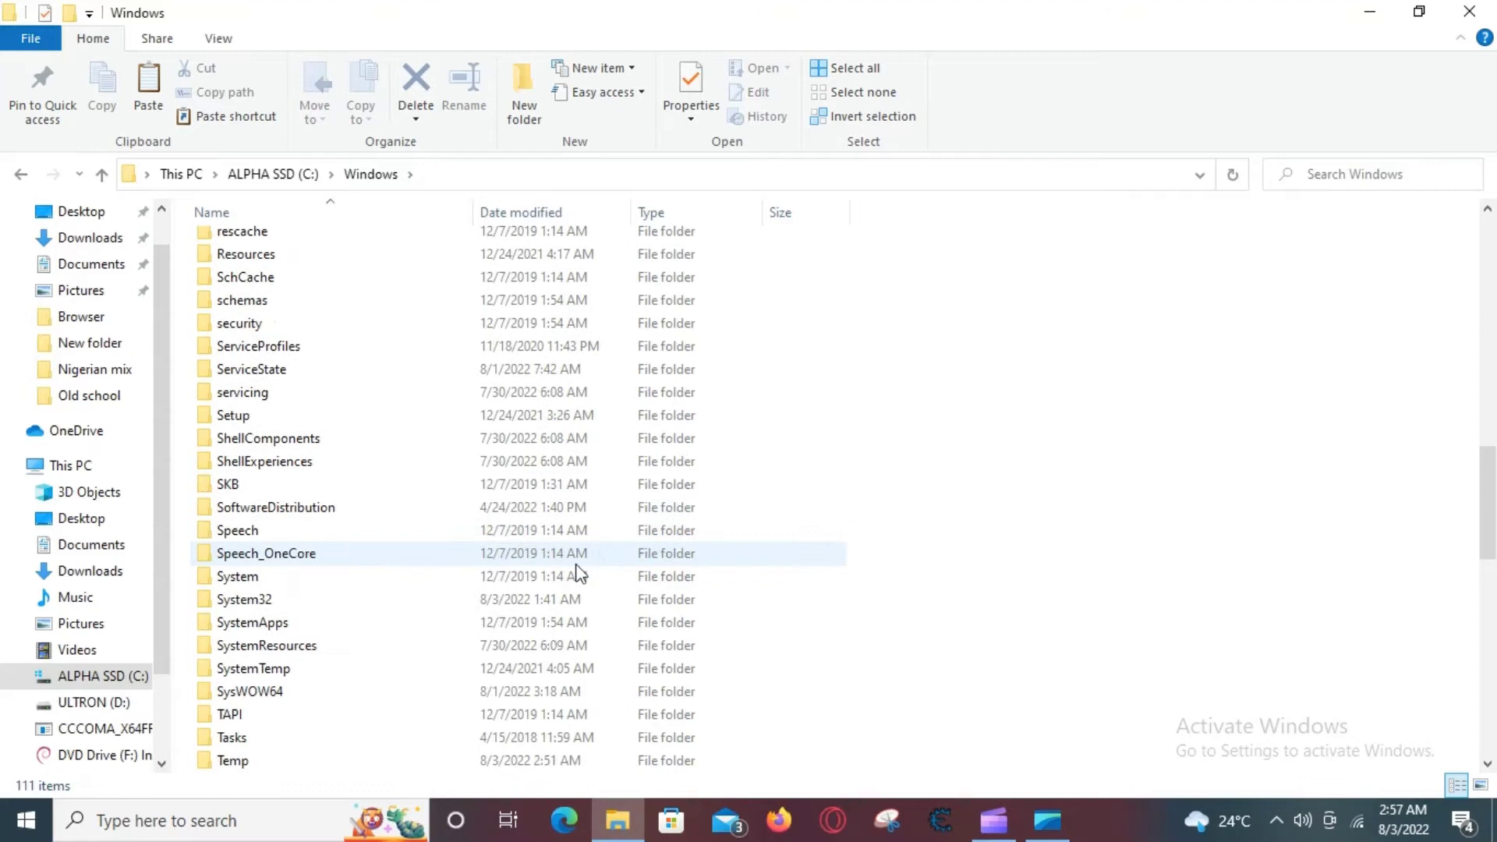
double_click(359, 606)
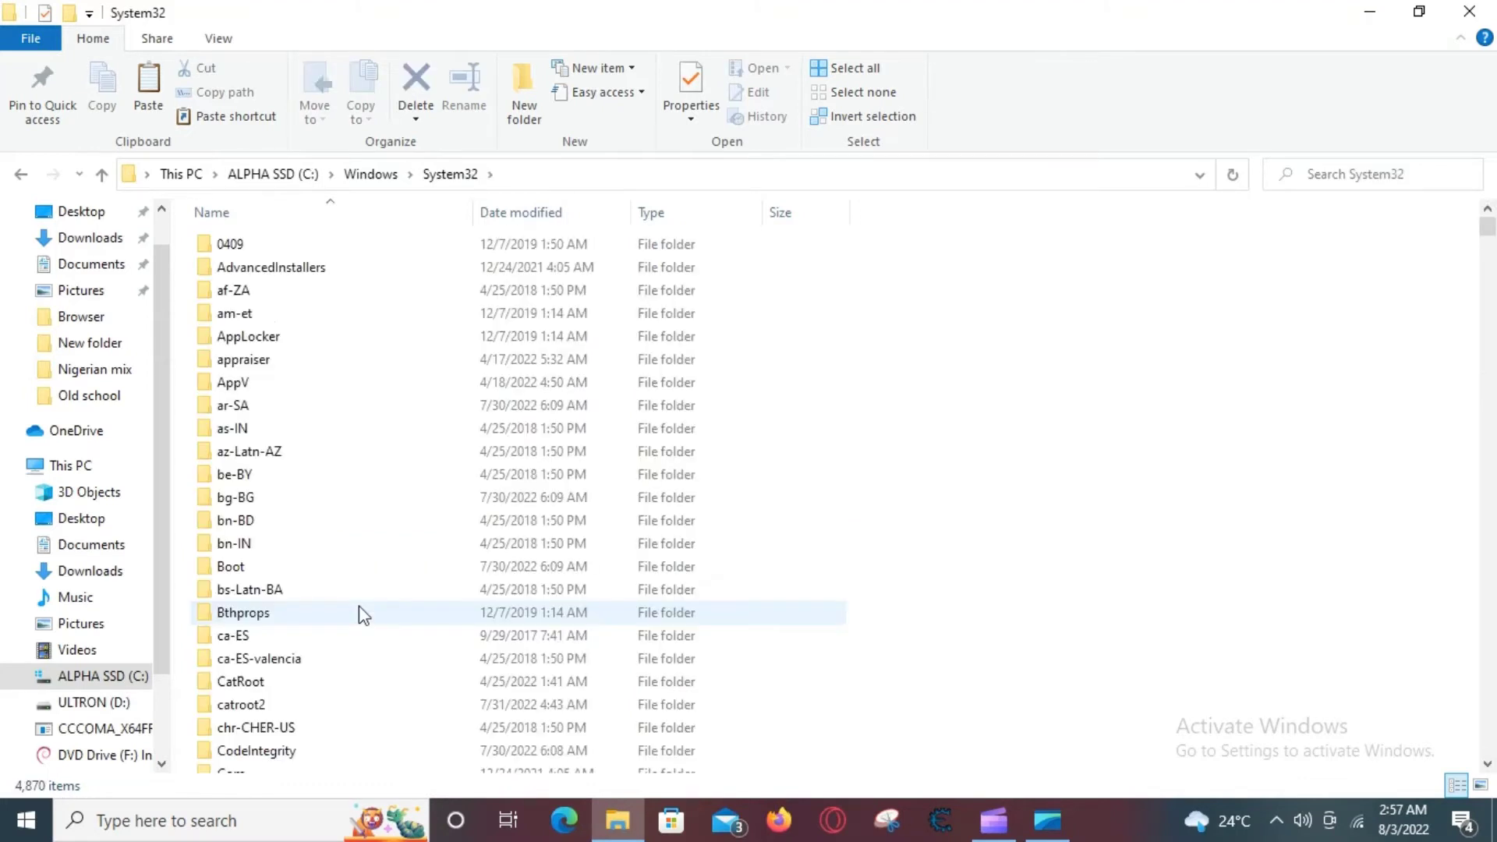
right_click(1214, 415)
click(1248, 527)
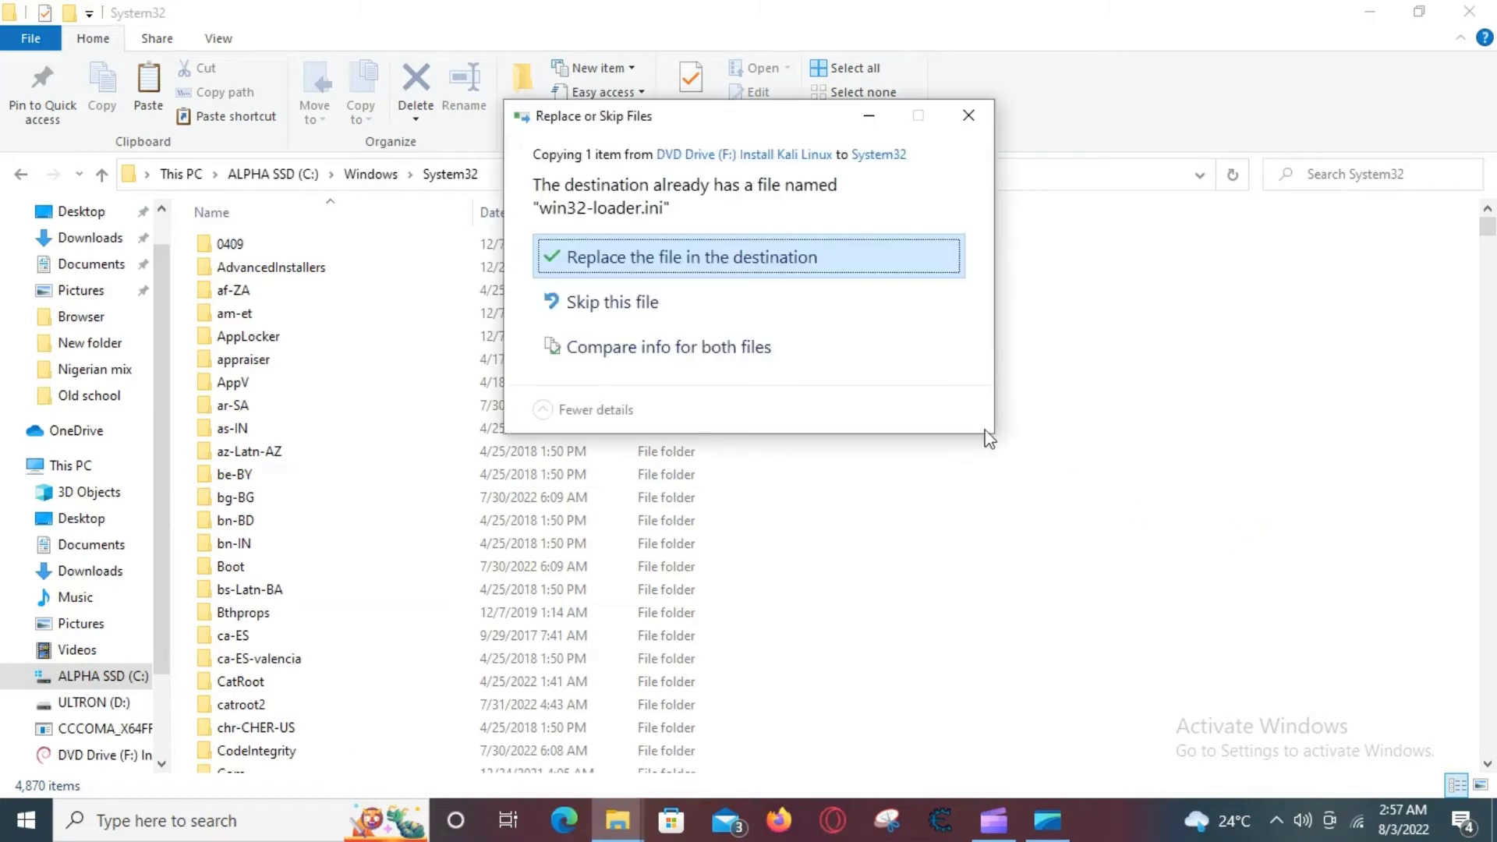
click(718, 260)
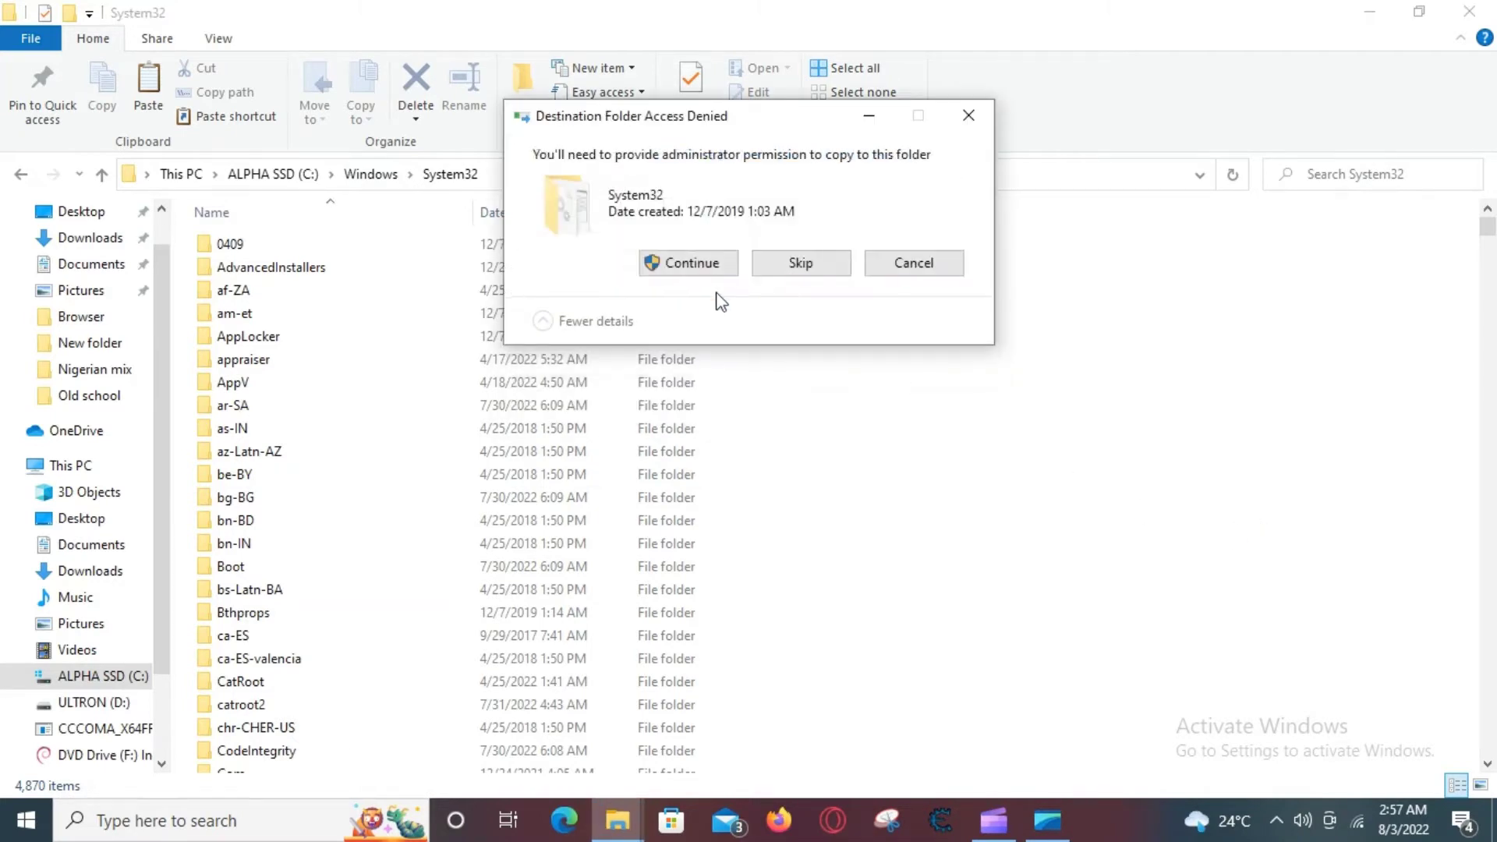
click(688, 263)
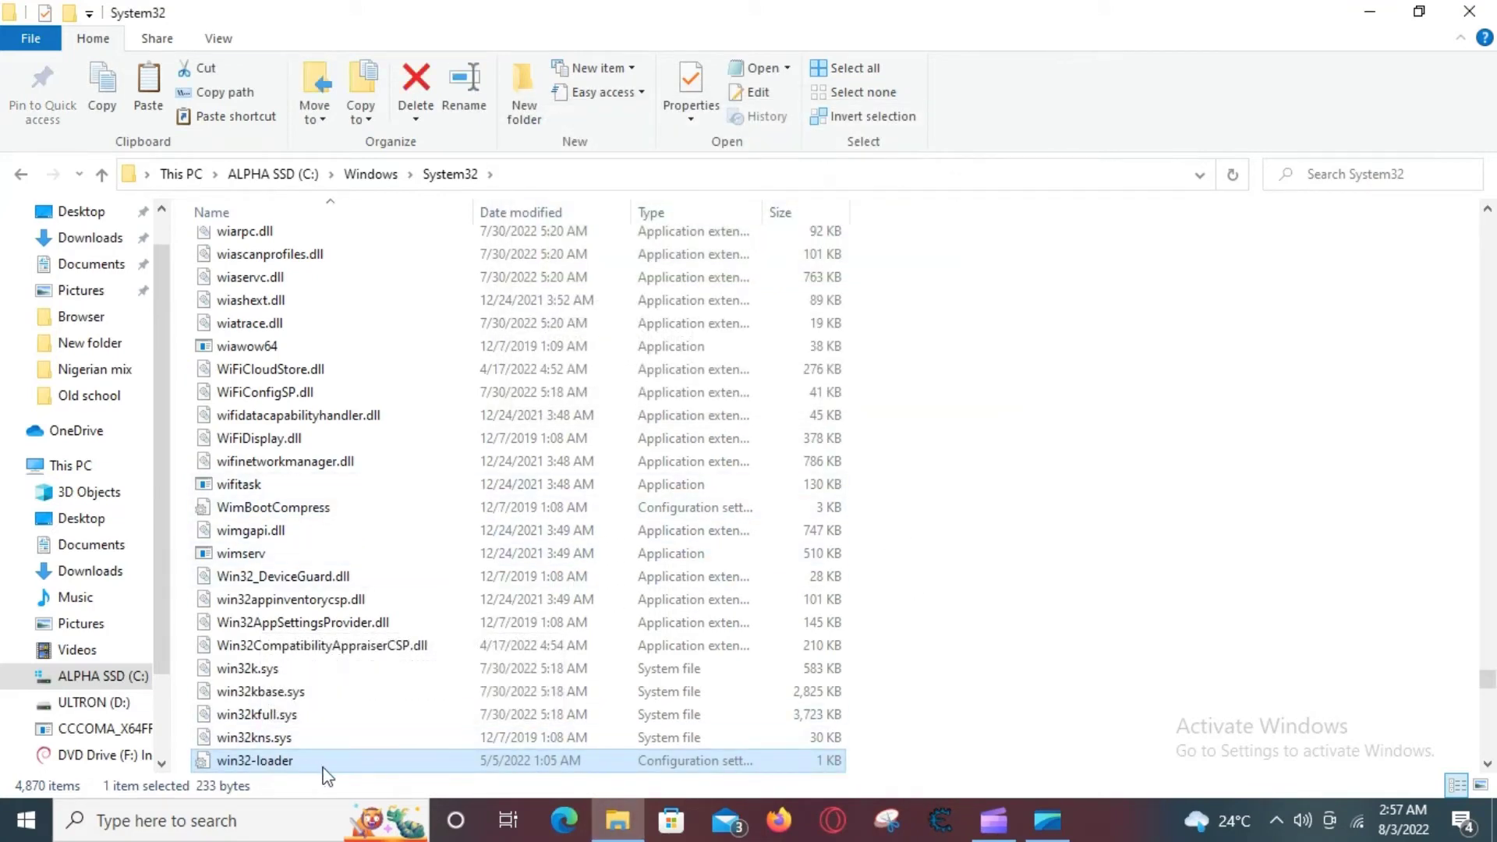
Step: Go back up to This PC and launch Firefox from the taskbar
click(22, 175)
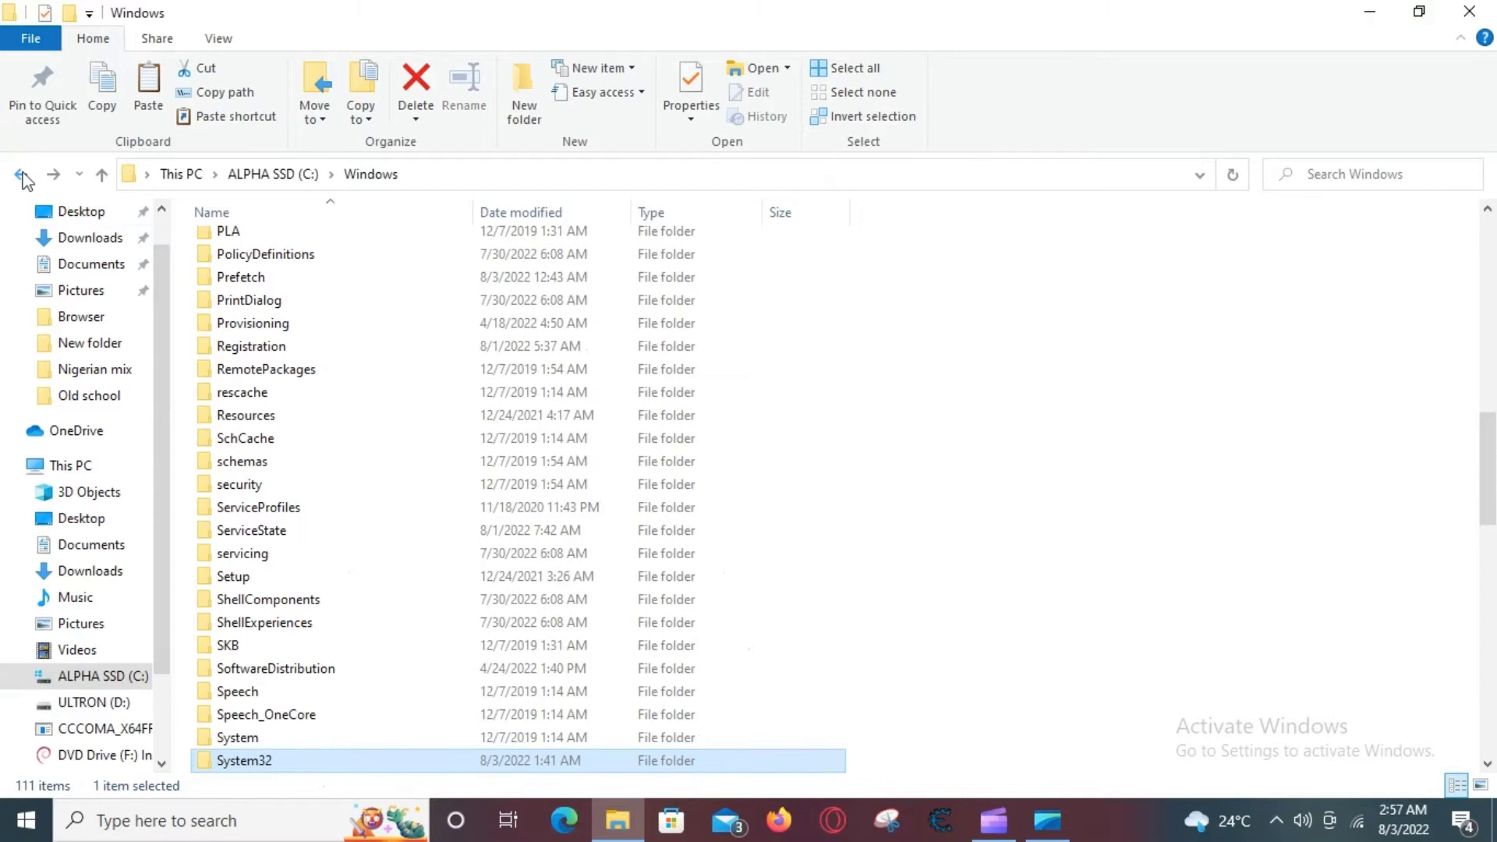
click(22, 174)
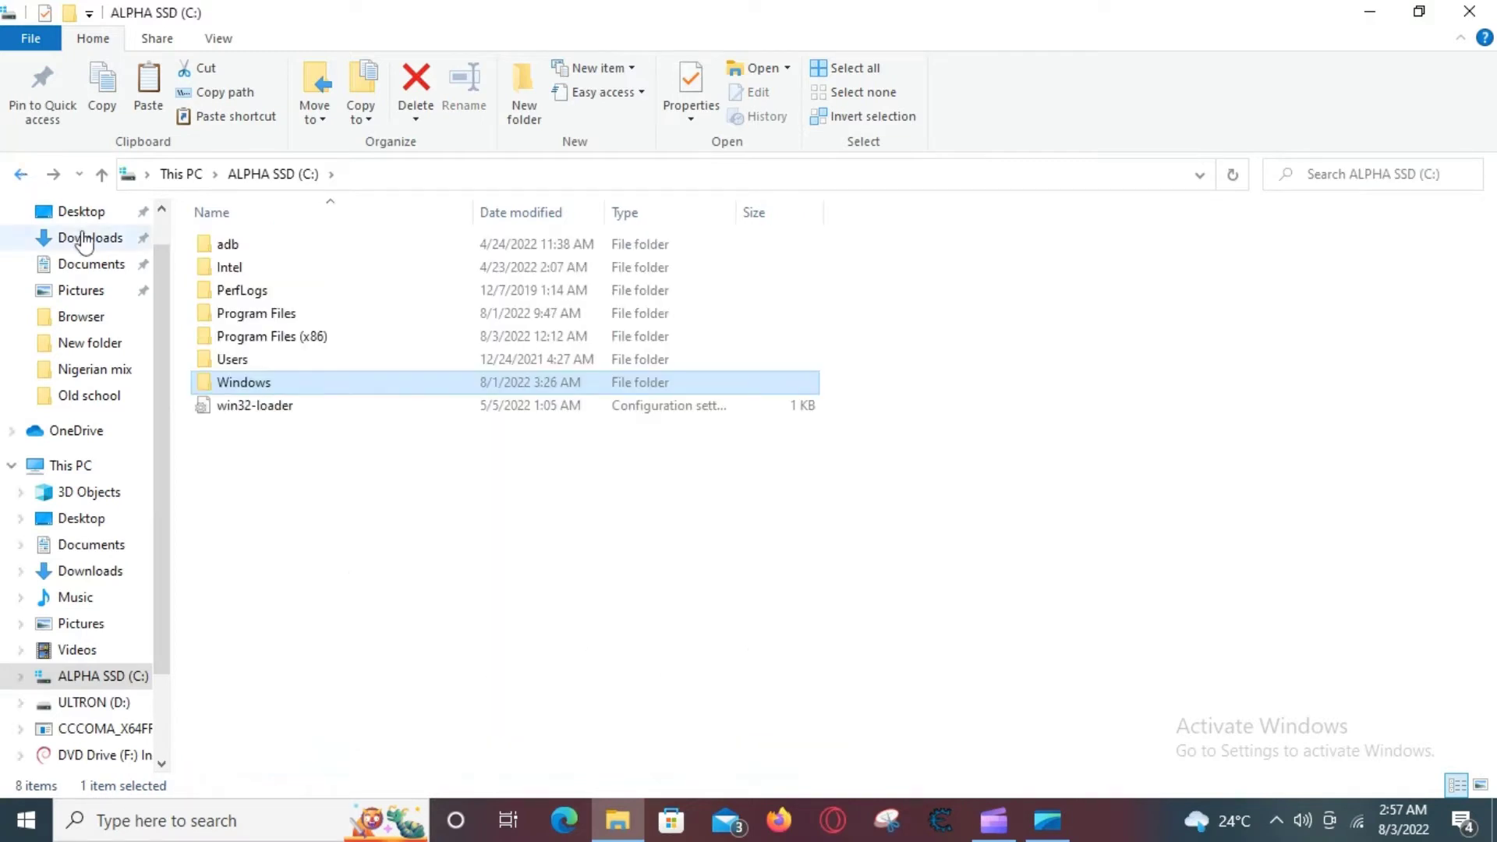
click(21, 176)
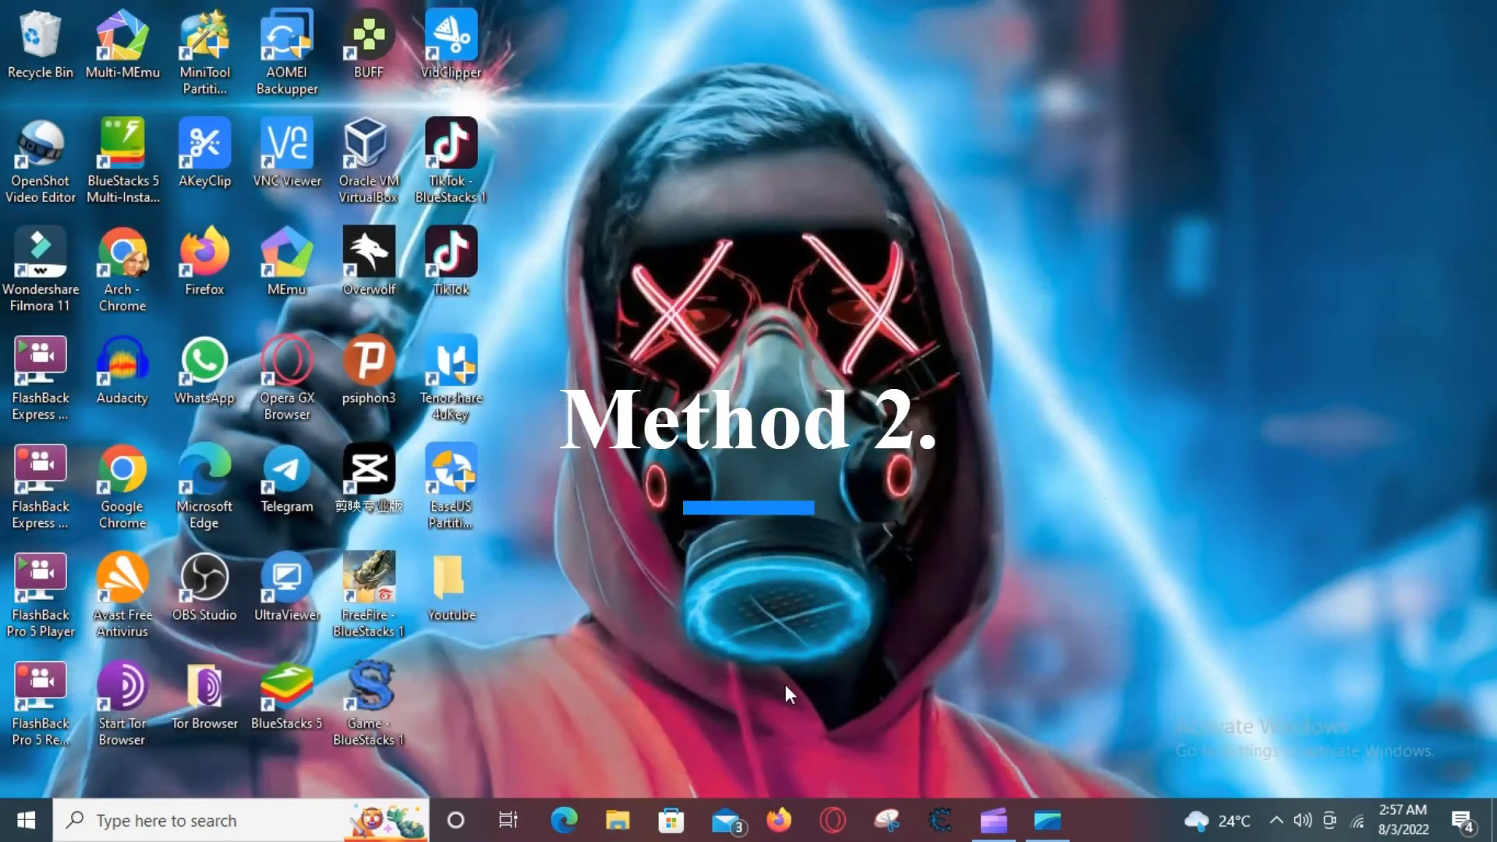
click(779, 820)
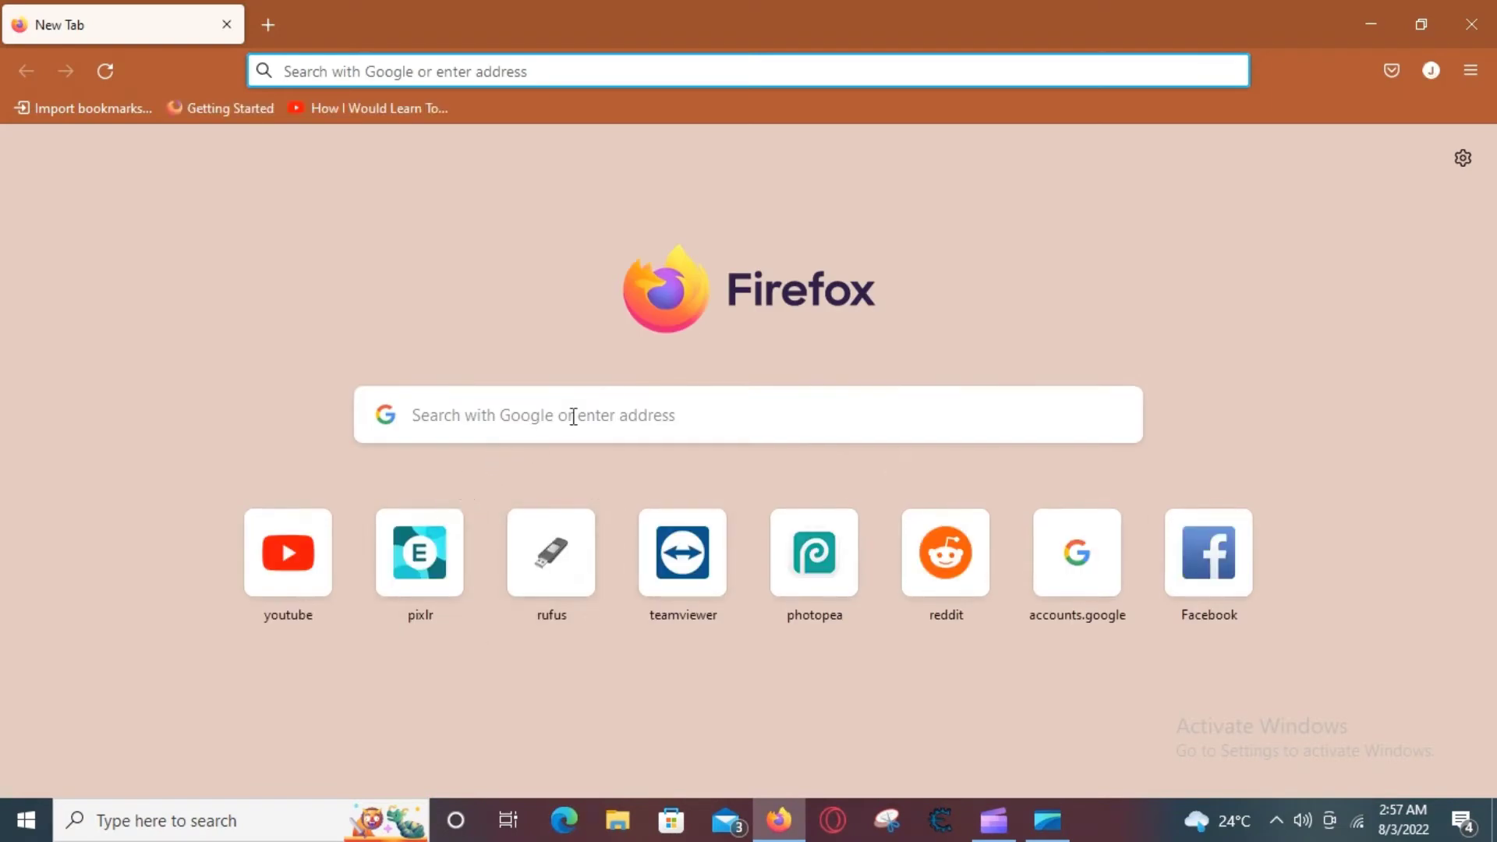
Step: Search for 'rufus' from Firefox's new tab
click(573, 417)
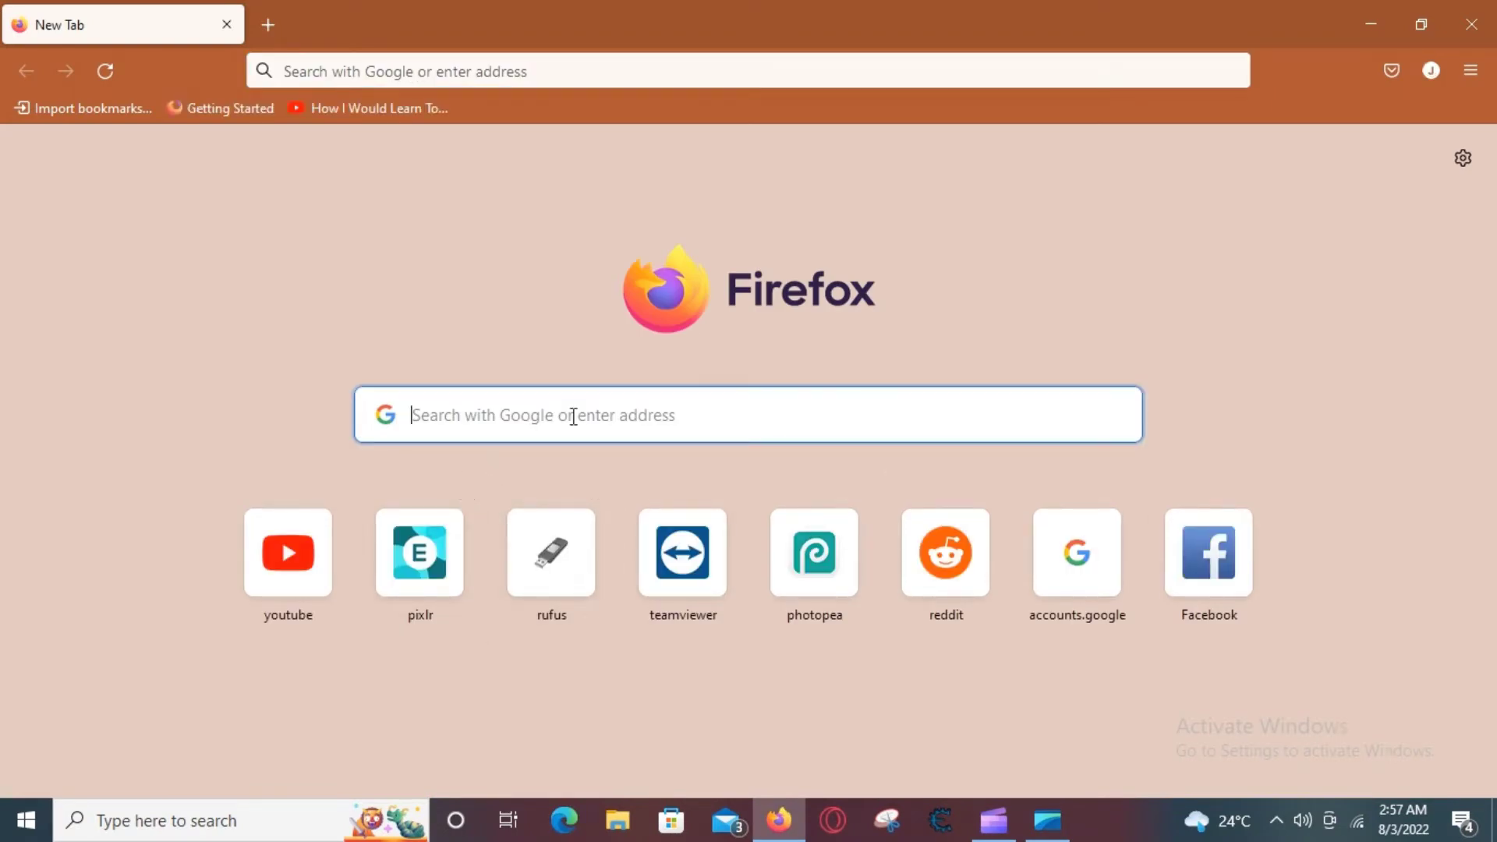
text(f)
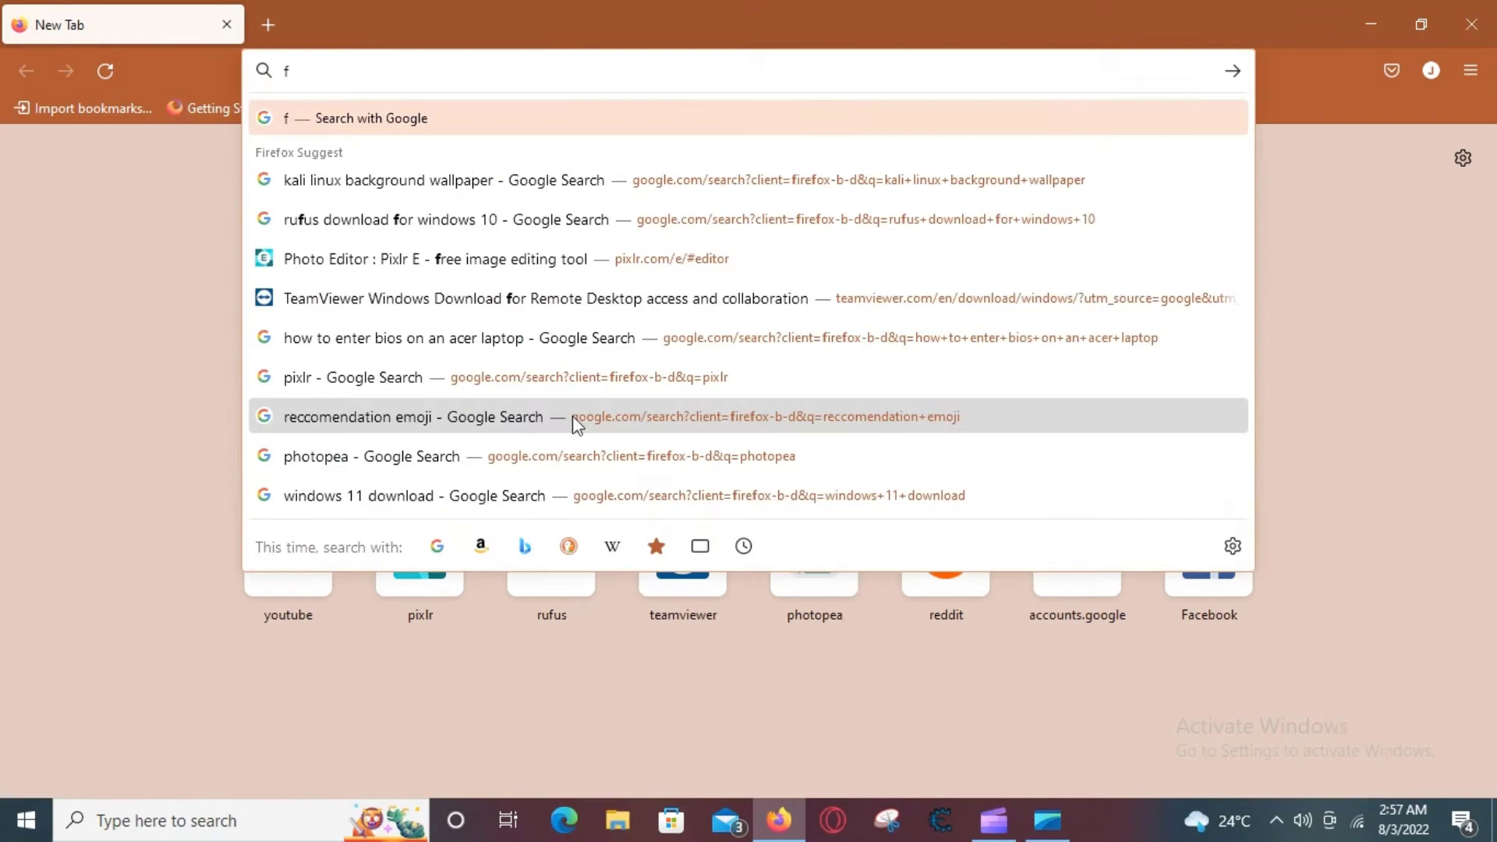
key(BackSpace)
text(rufus)
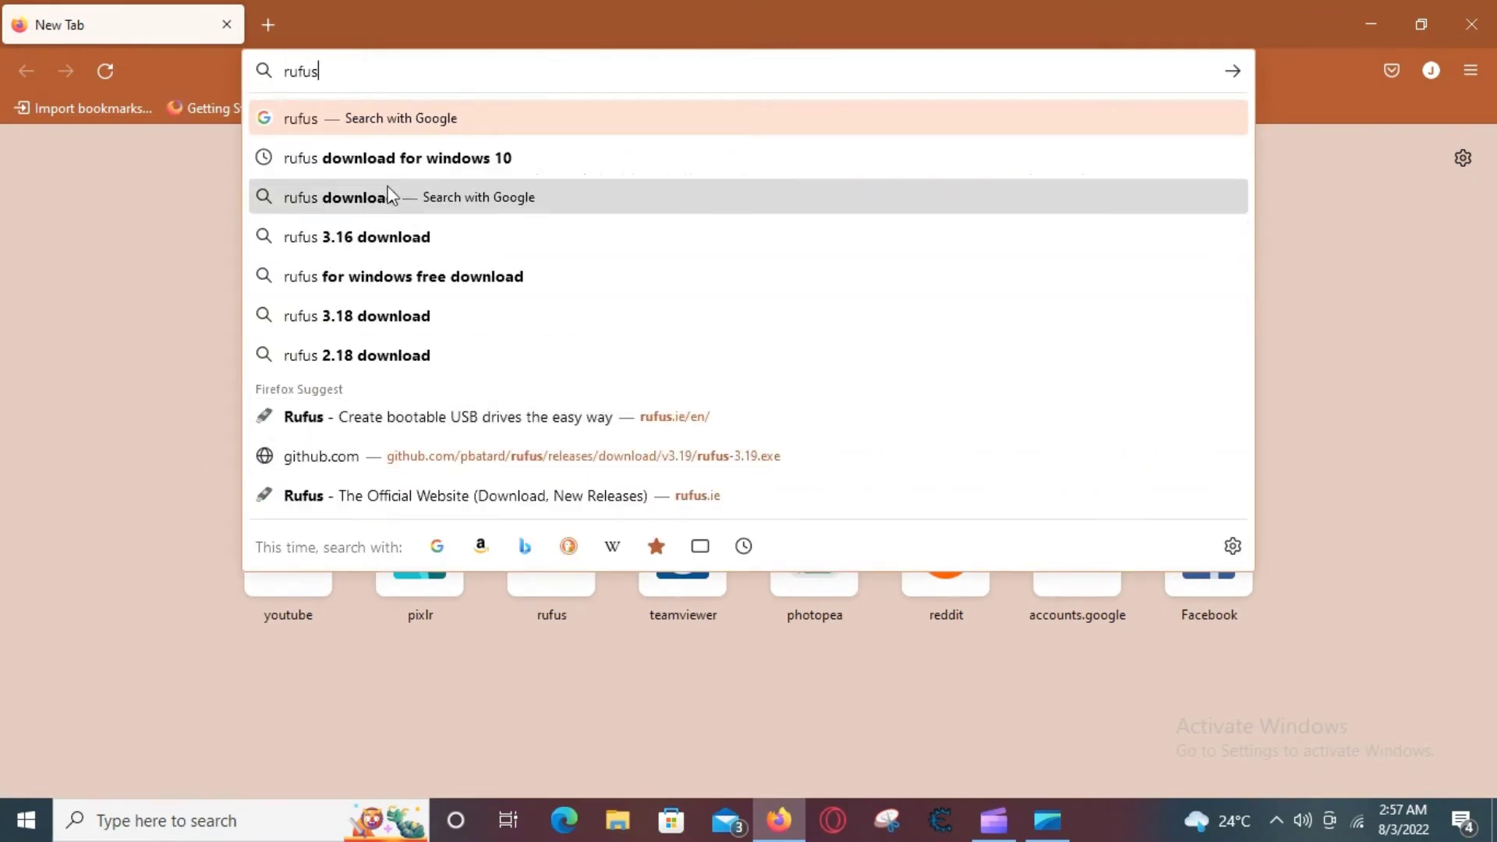
Step: Download Rufus 3.19 from rufus.ie, dismissing the ad, and open its downloads folder
click(431, 412)
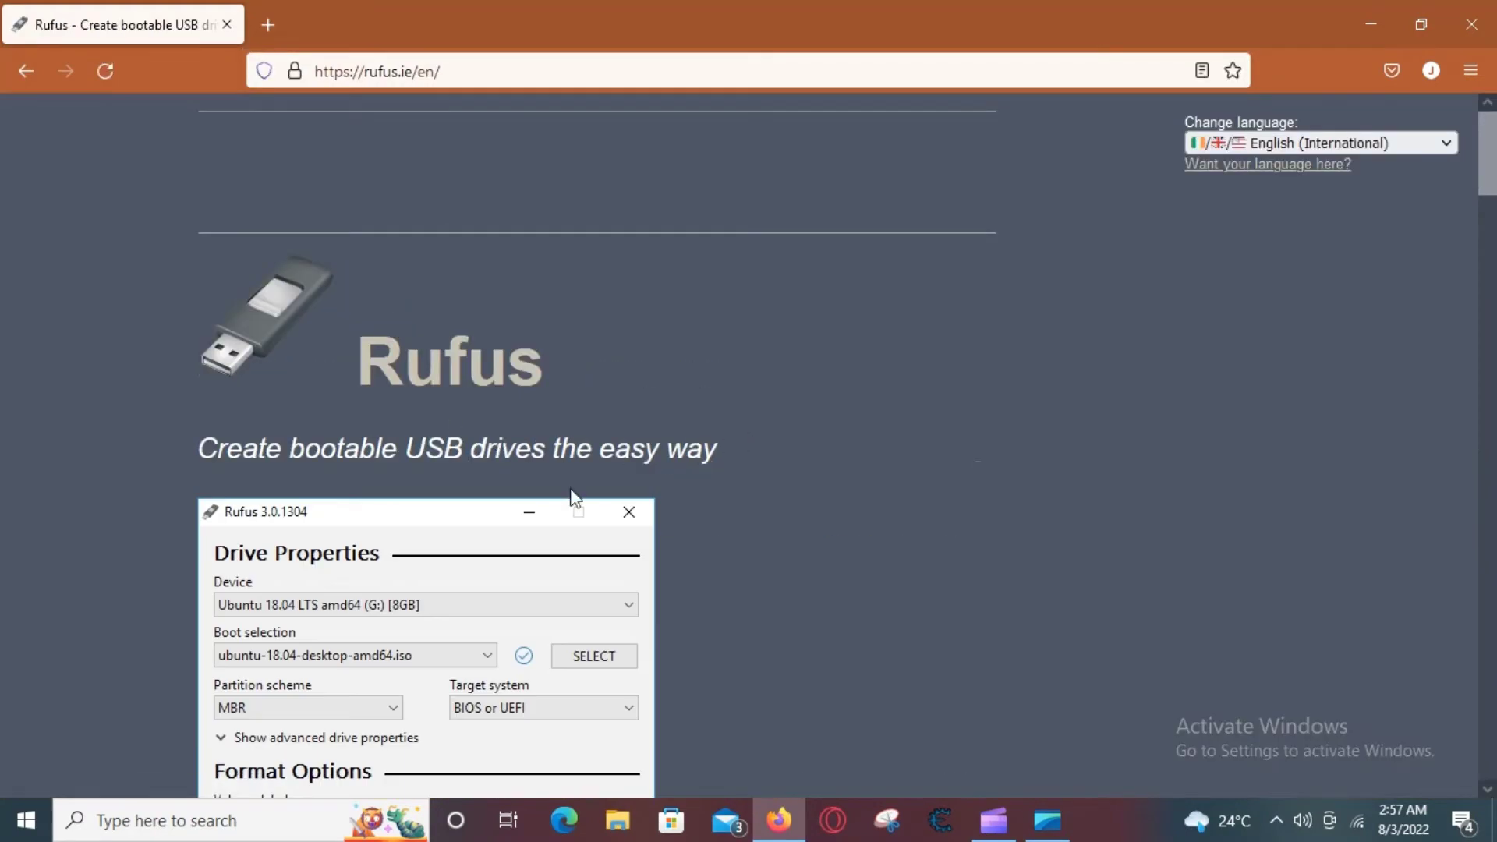
scroll(554, 578, down, 5)
scroll(515, 598, down, 7)
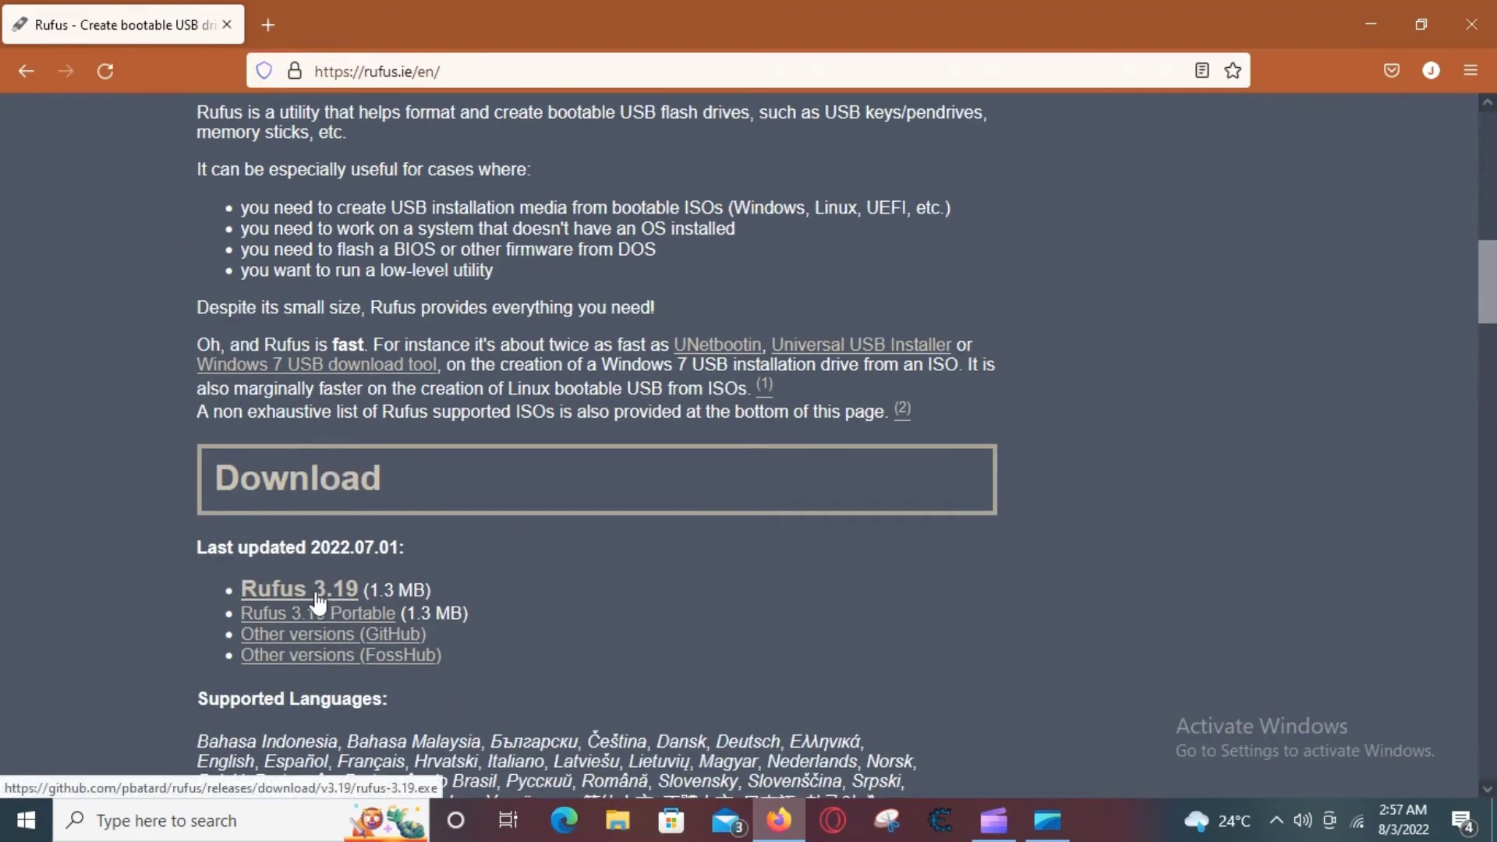
click(317, 594)
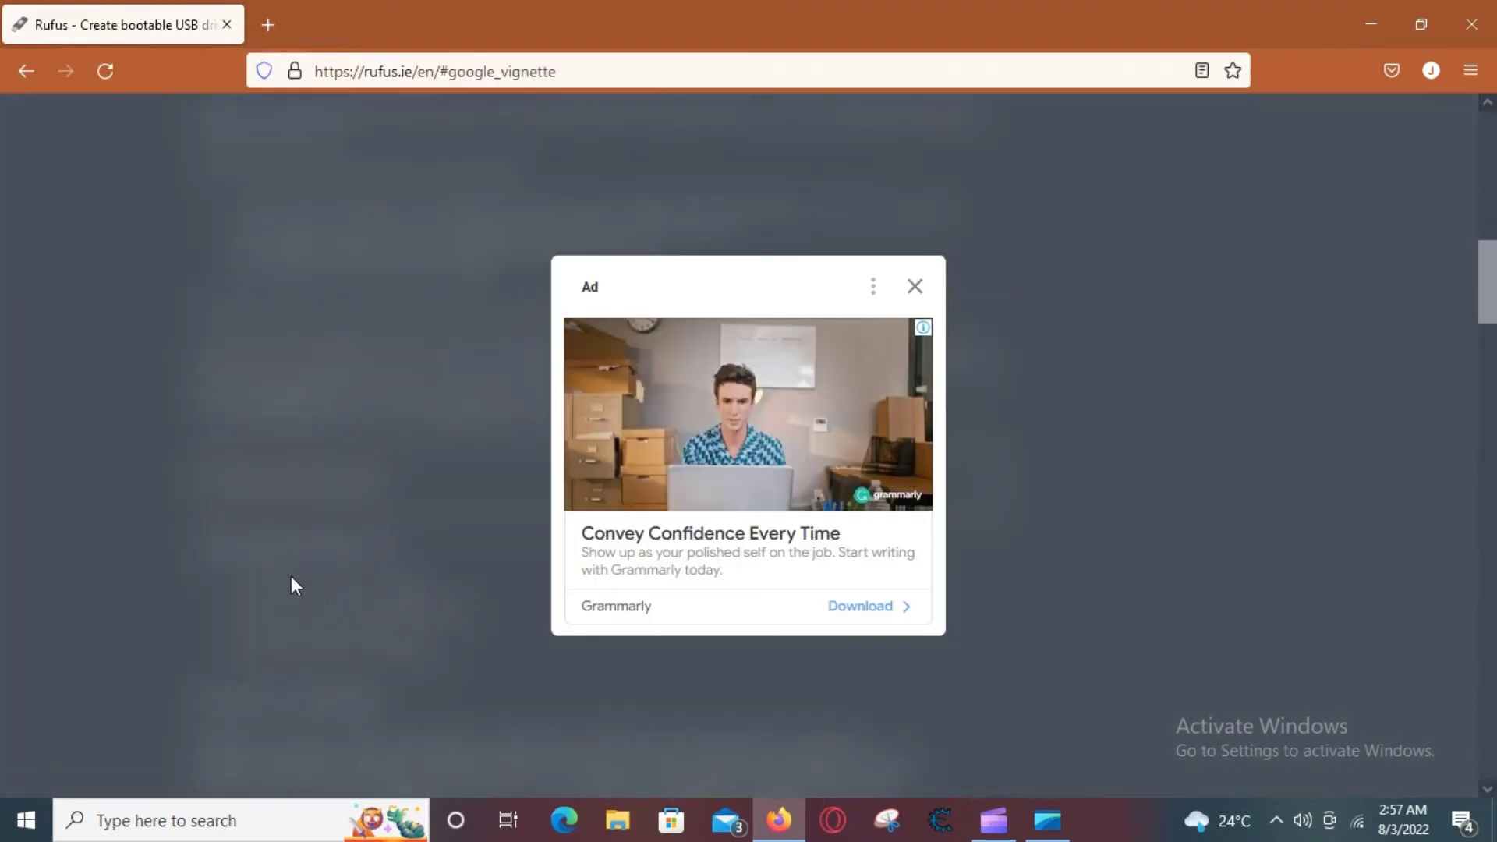
click(917, 289)
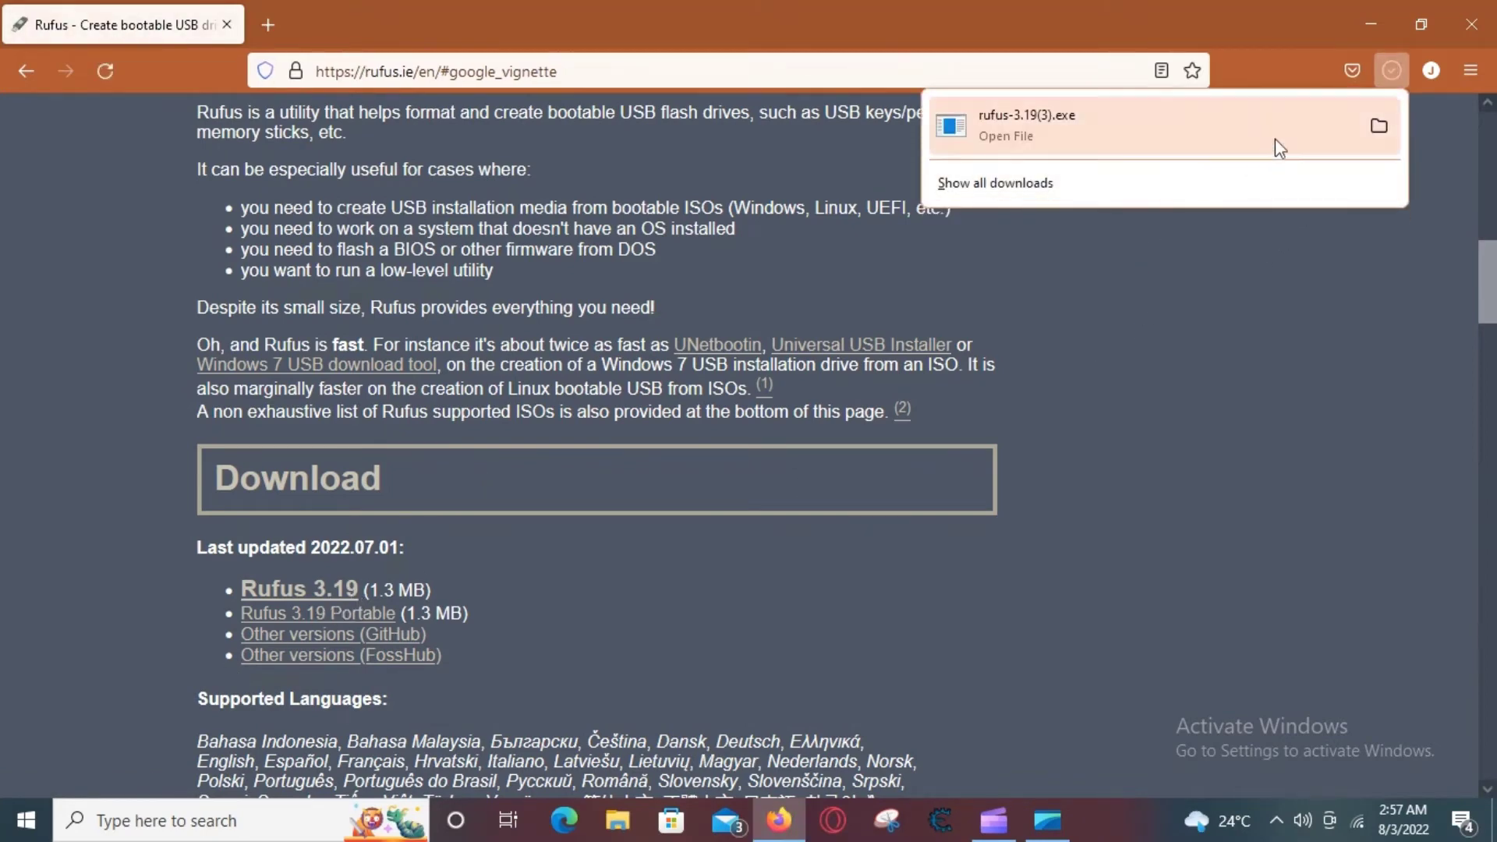
click(1373, 133)
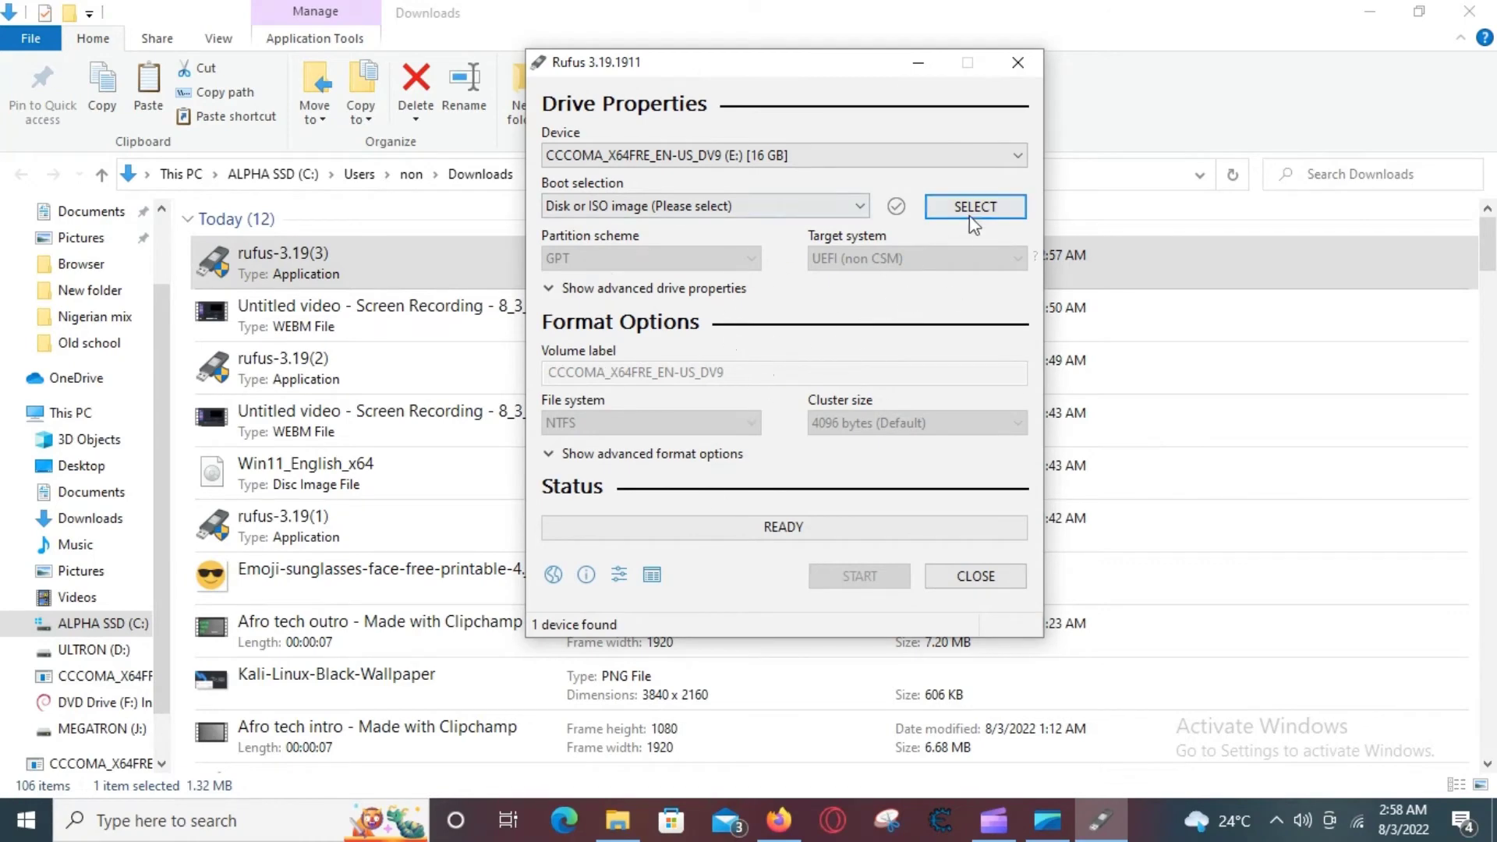
Step: Load kali-linux-2022.2-installer-amd64.iso from Downloads as the image Rufus will write
click(942, 212)
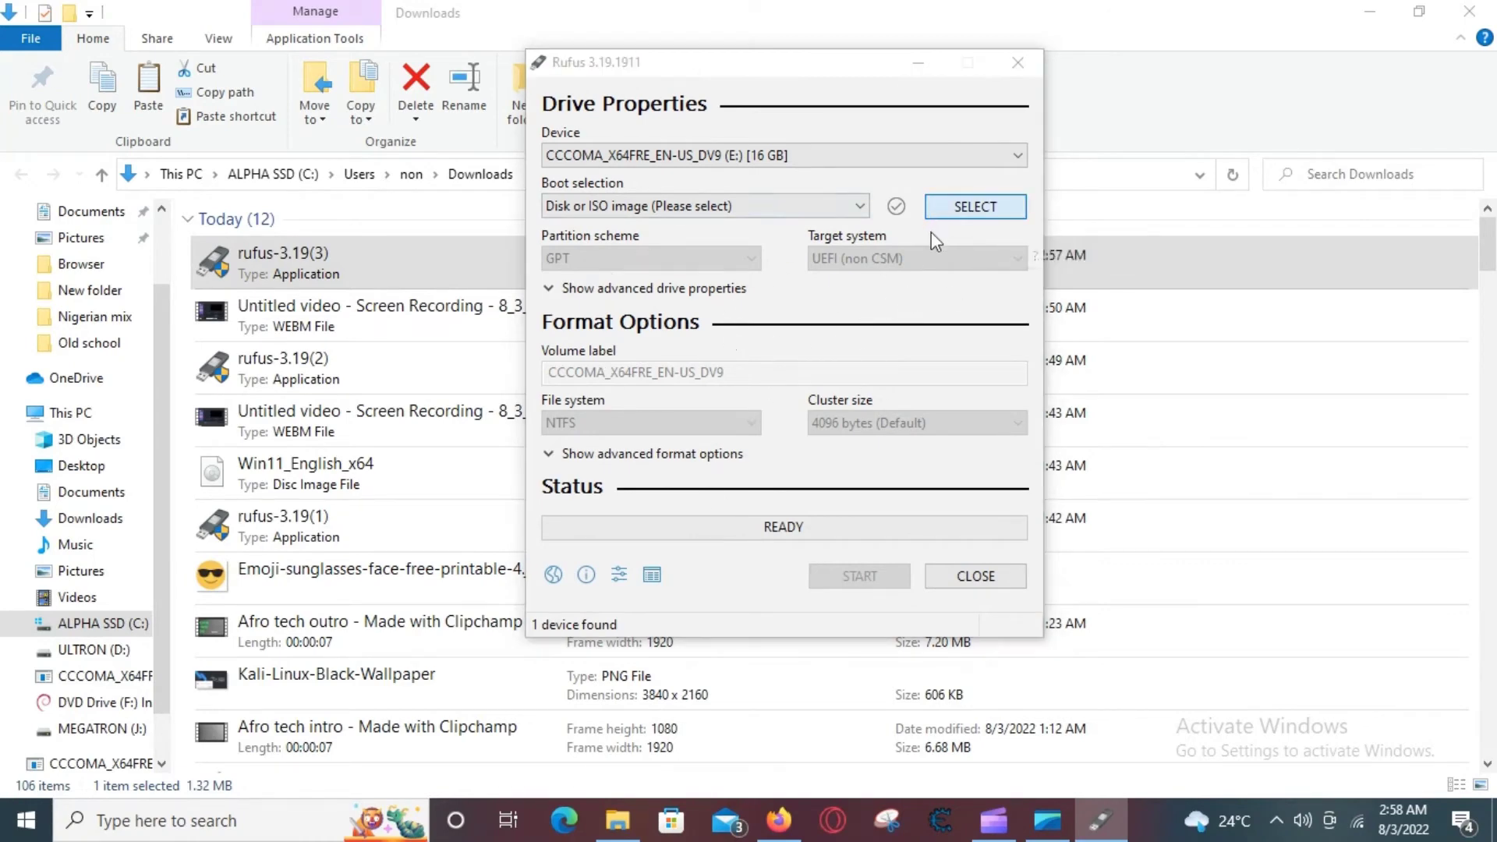
scroll(800, 451, down, 3)
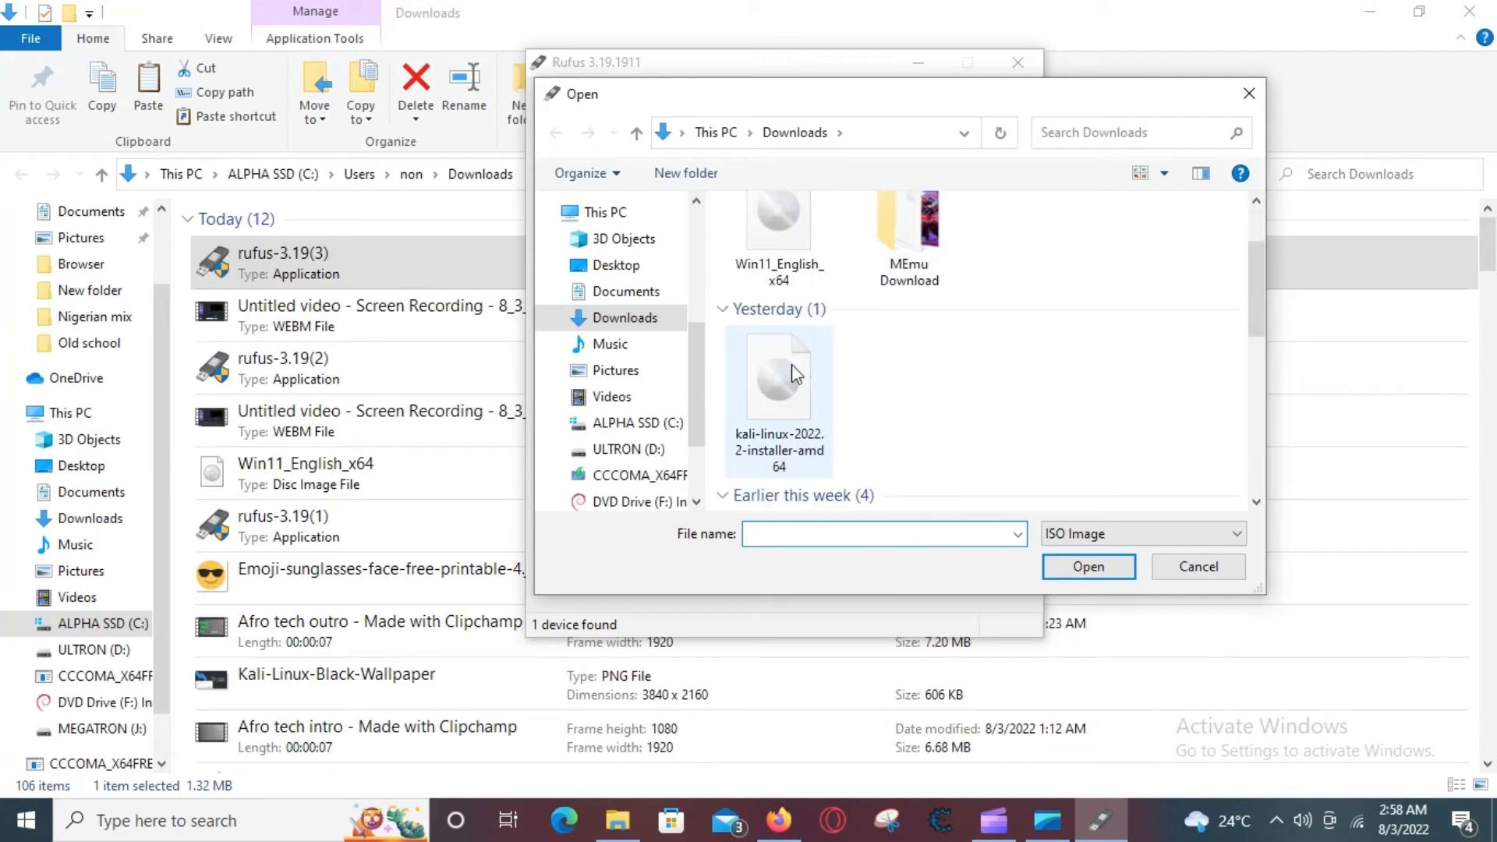
scroll(815, 323, up, 1)
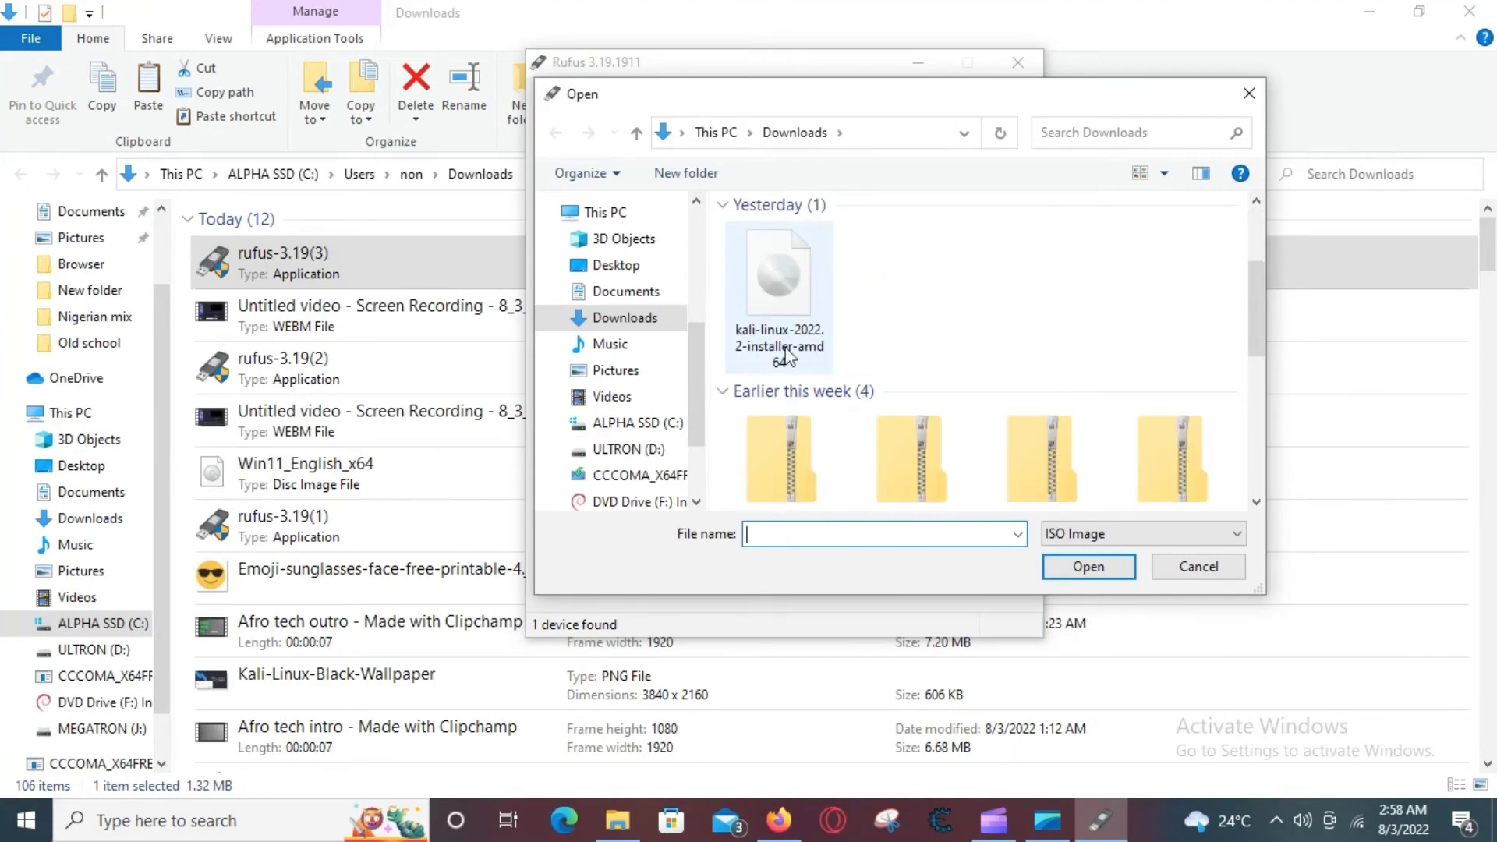
click(761, 301)
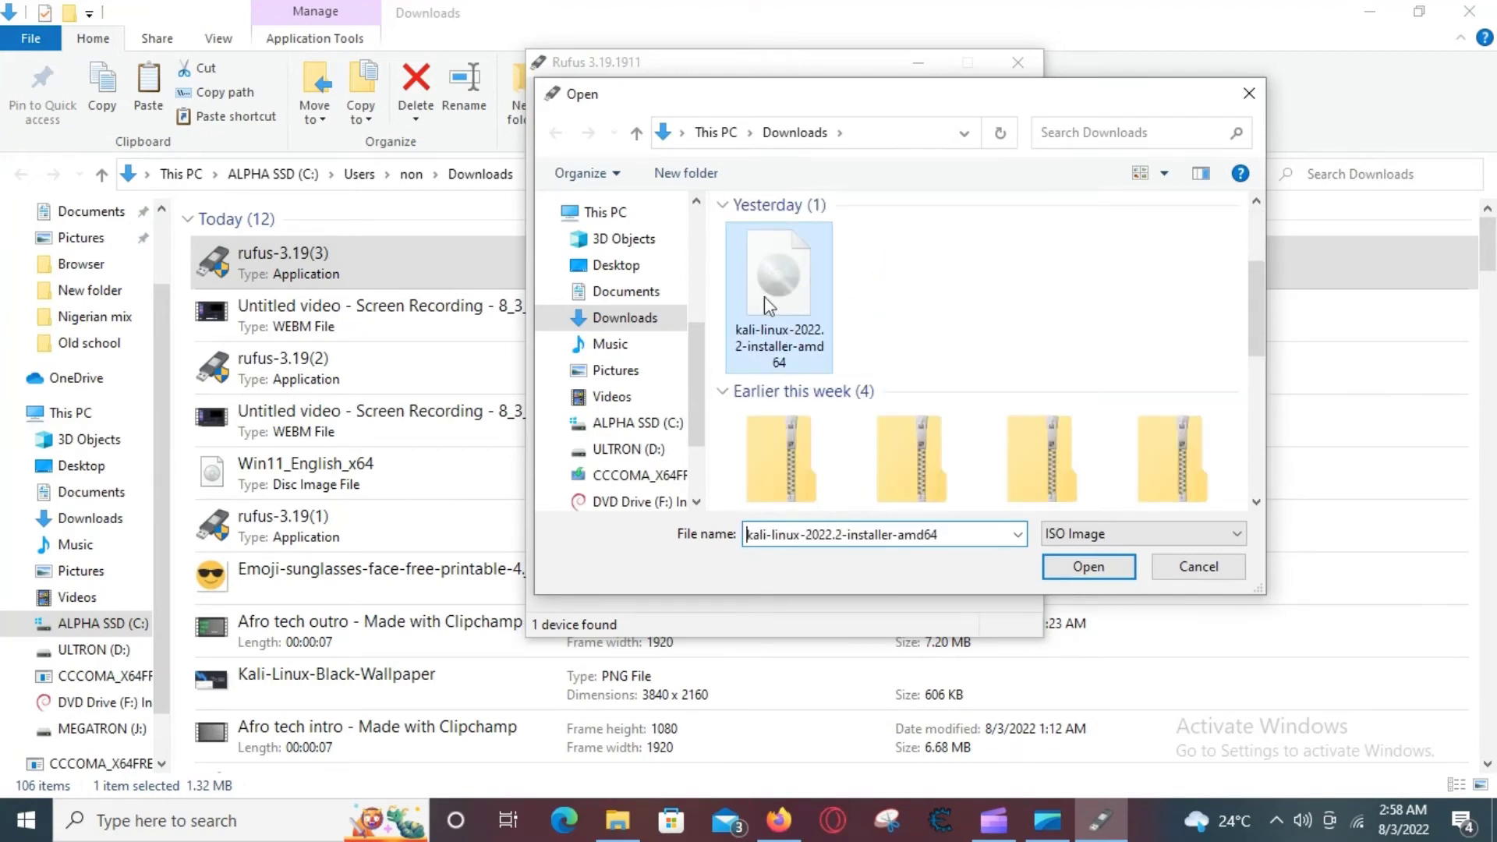
click(1093, 572)
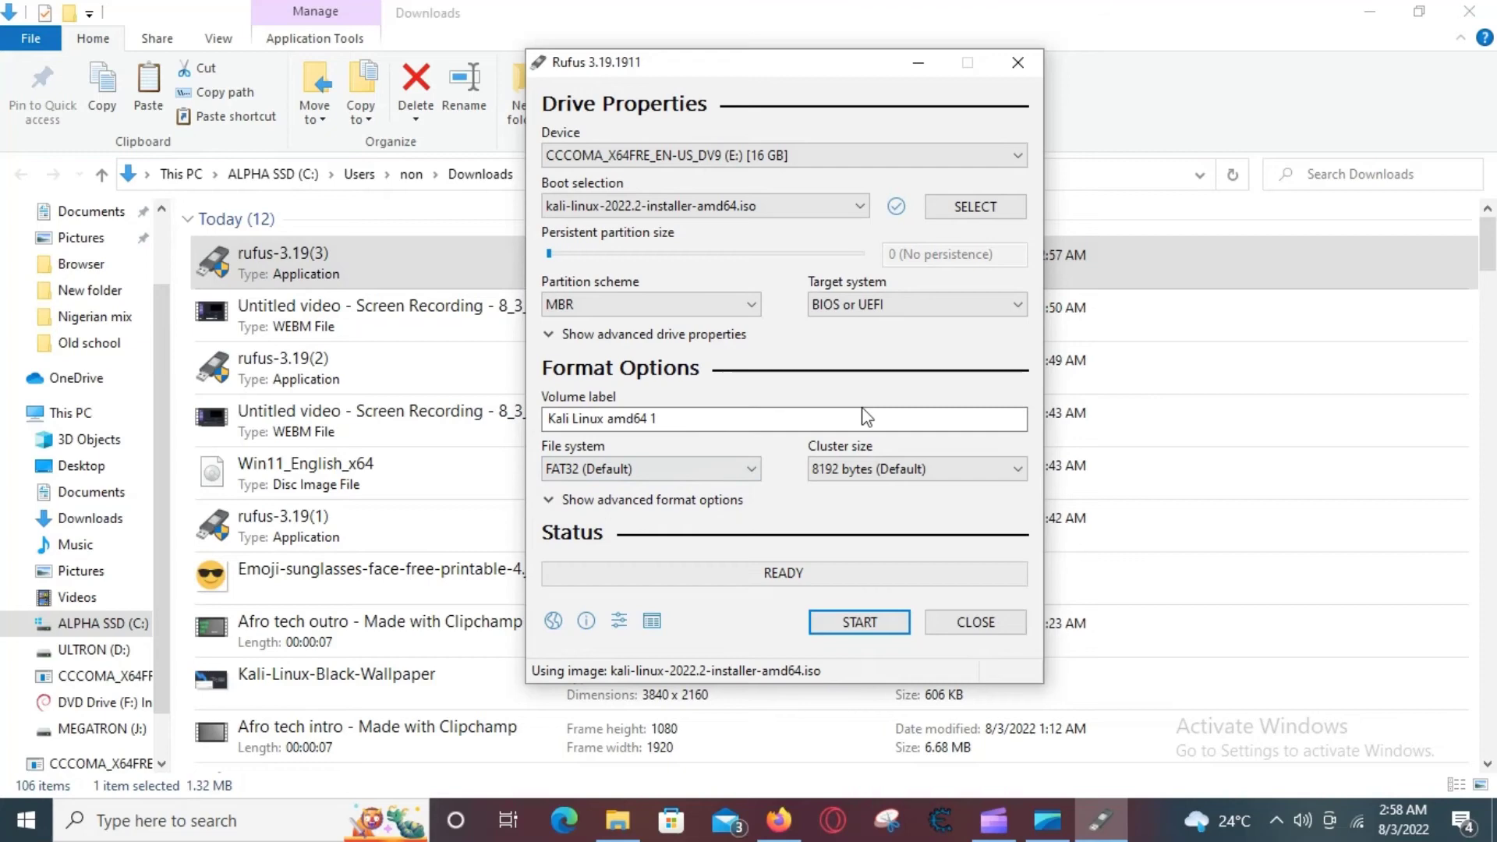
Step: Start writing in DD Image mode and accept erasing all data on the USB drive
click(856, 628)
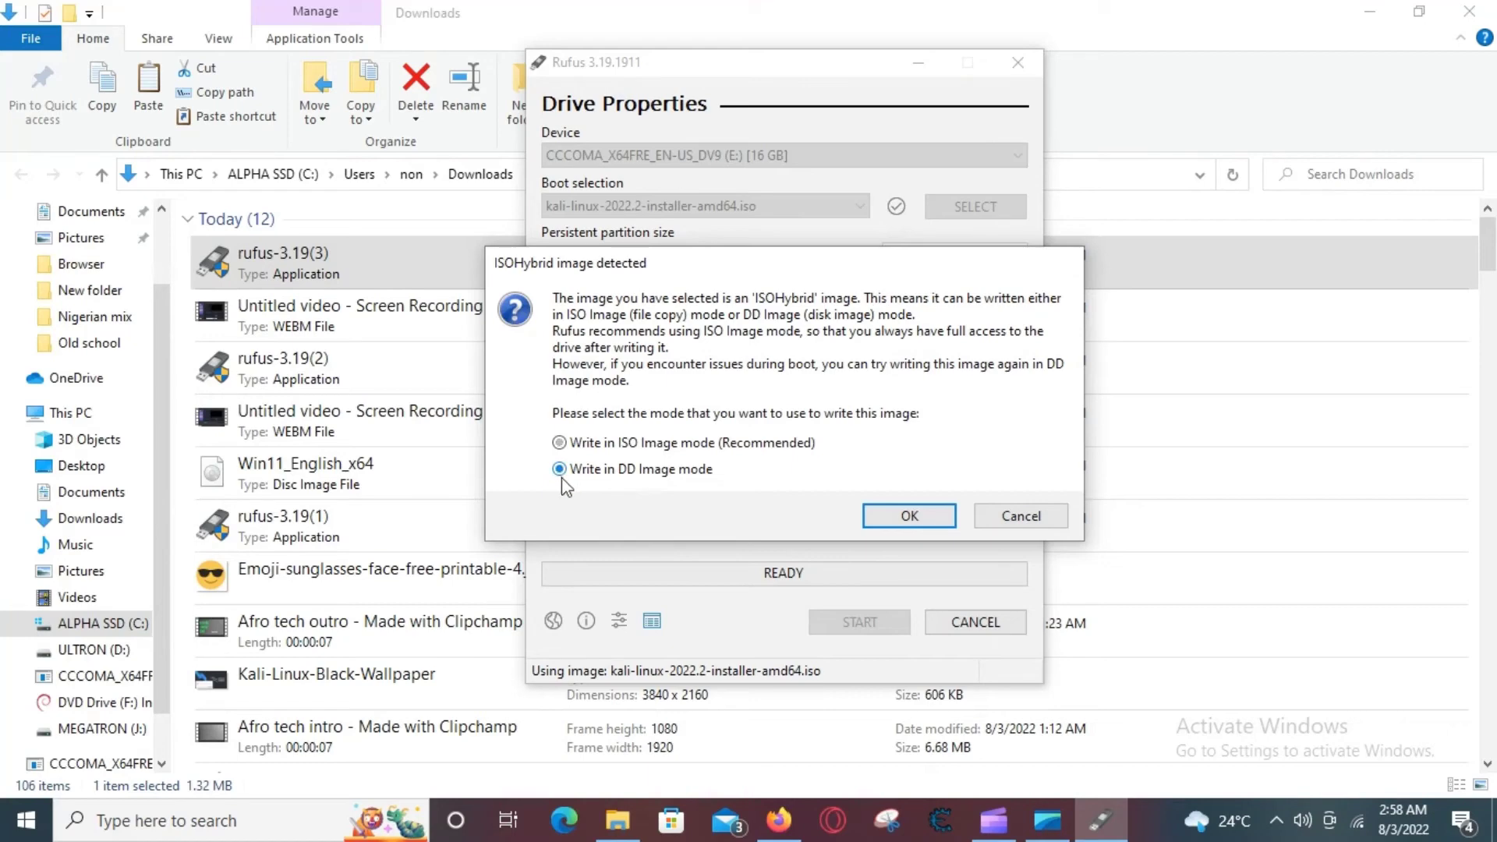
click(909, 517)
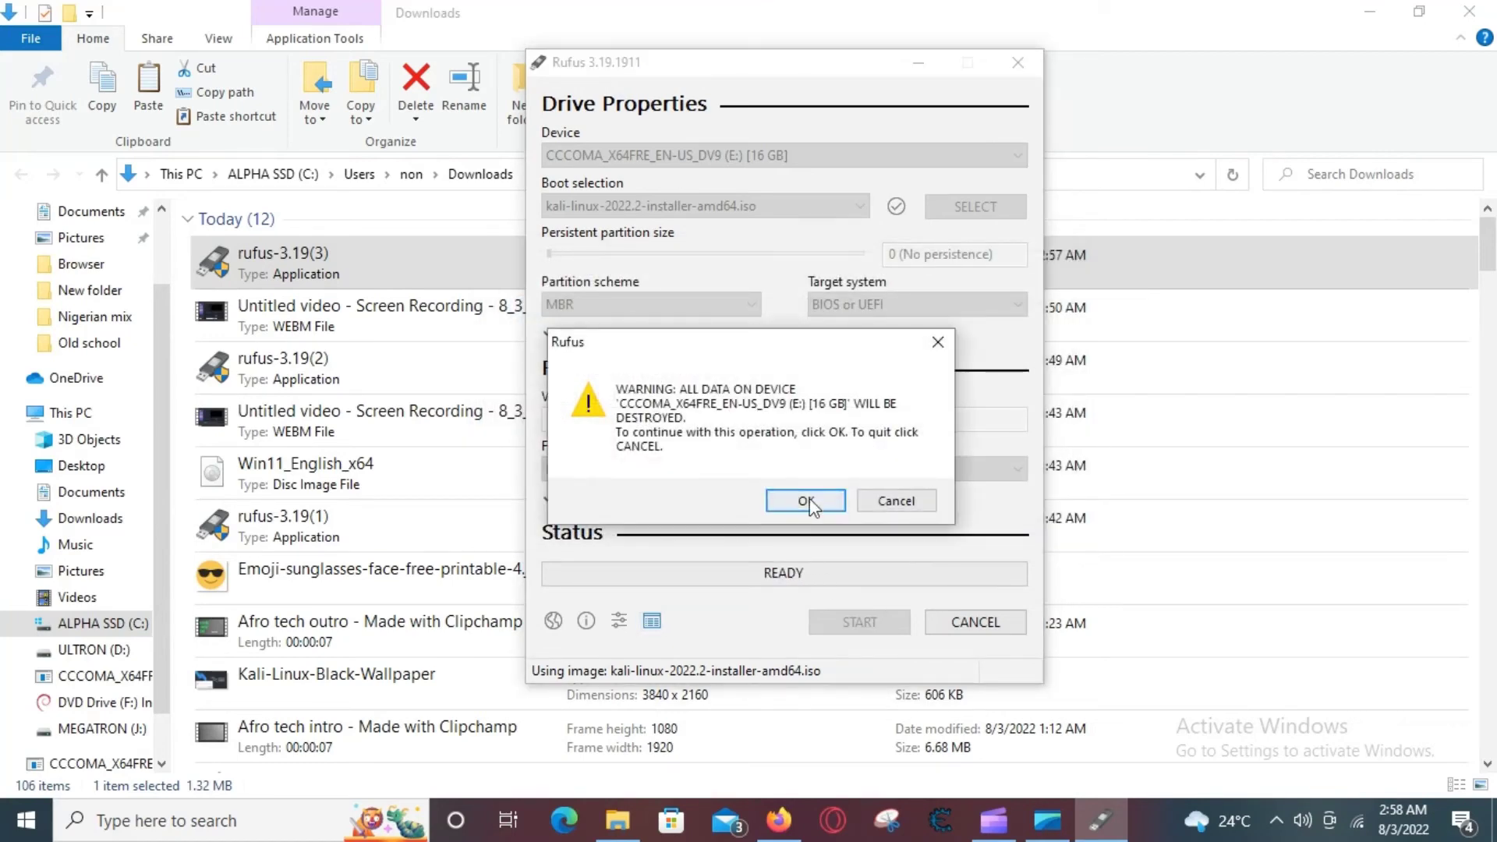
click(806, 500)
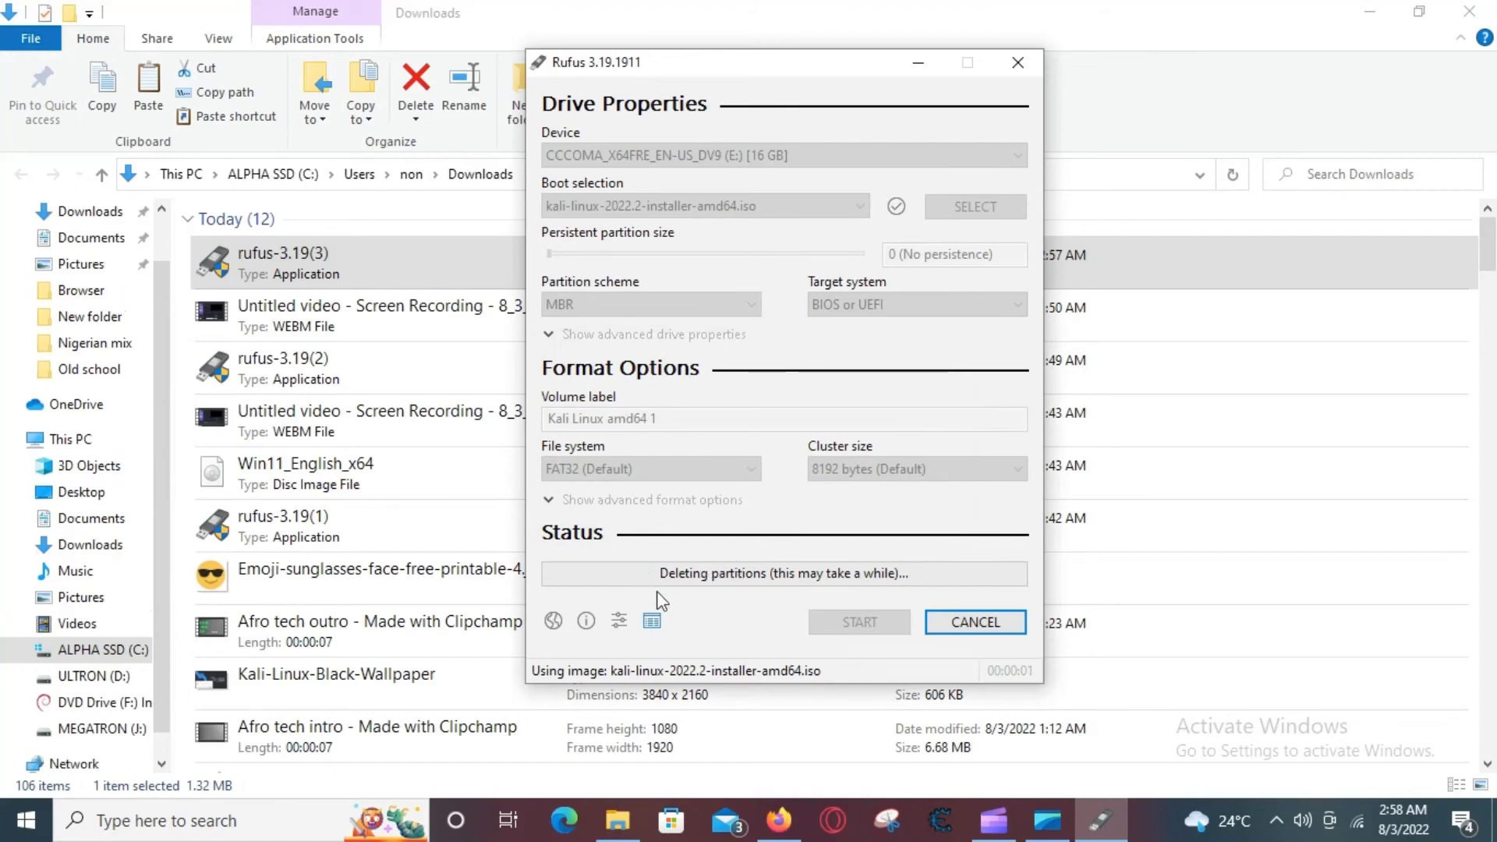